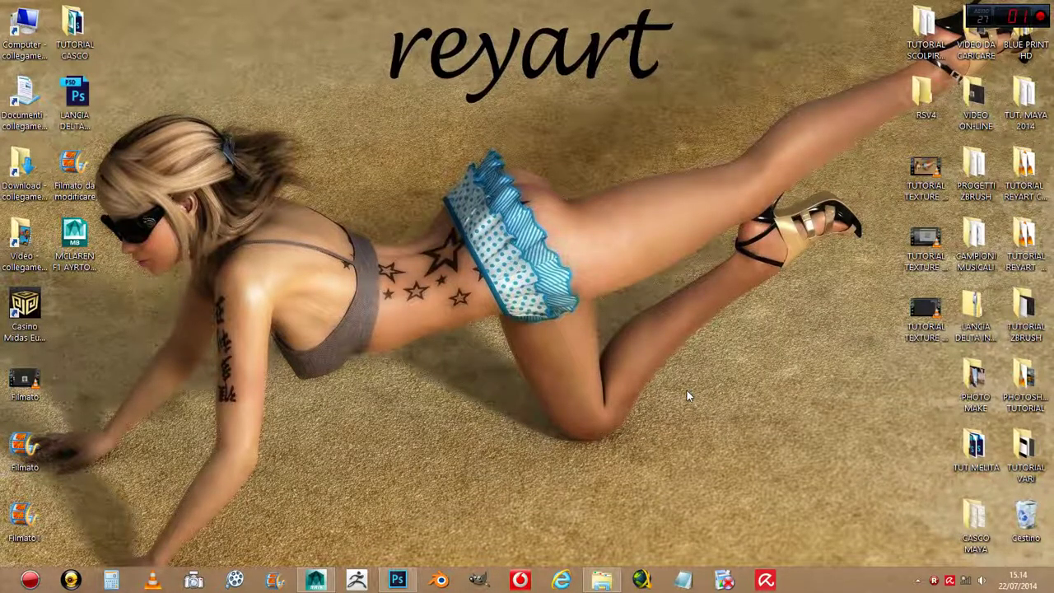
Duplicate Layer 1 copia 3 and select the black strip across the full texture width.
left_click(398, 580)
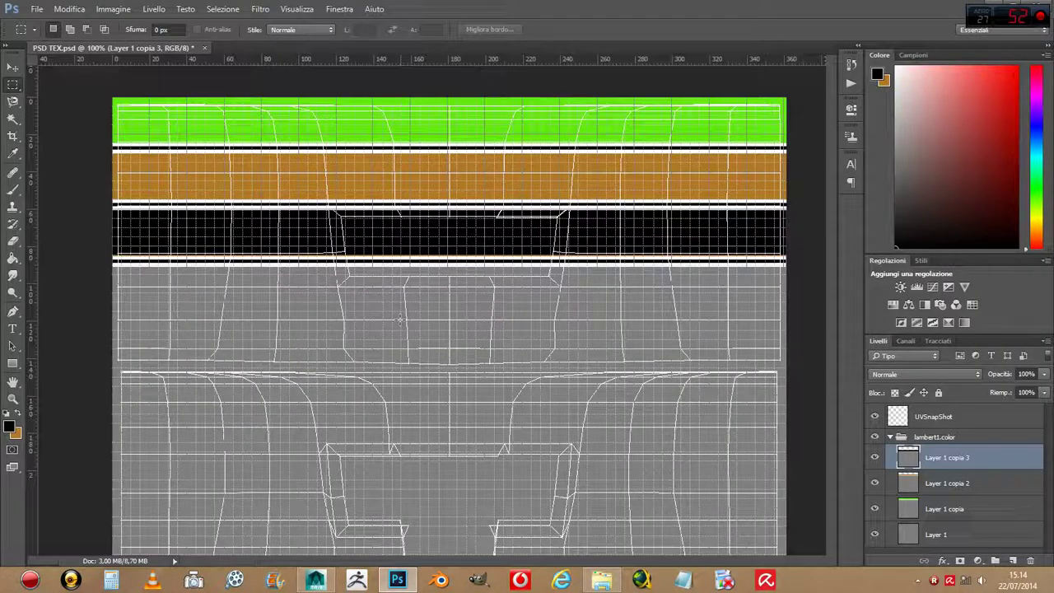
left_click_drag(1003, 463, 1015, 560)
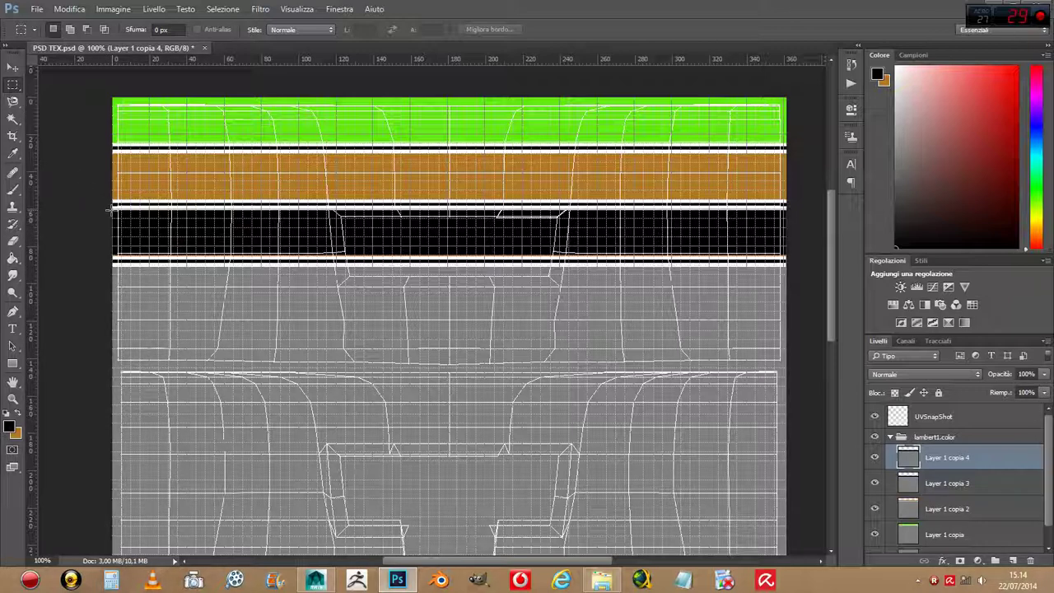
mouse_move(109, 210)
left_mouse_down()
mouse_move(118, 267)
mouse_move(789, 265)
left_mouse_up()
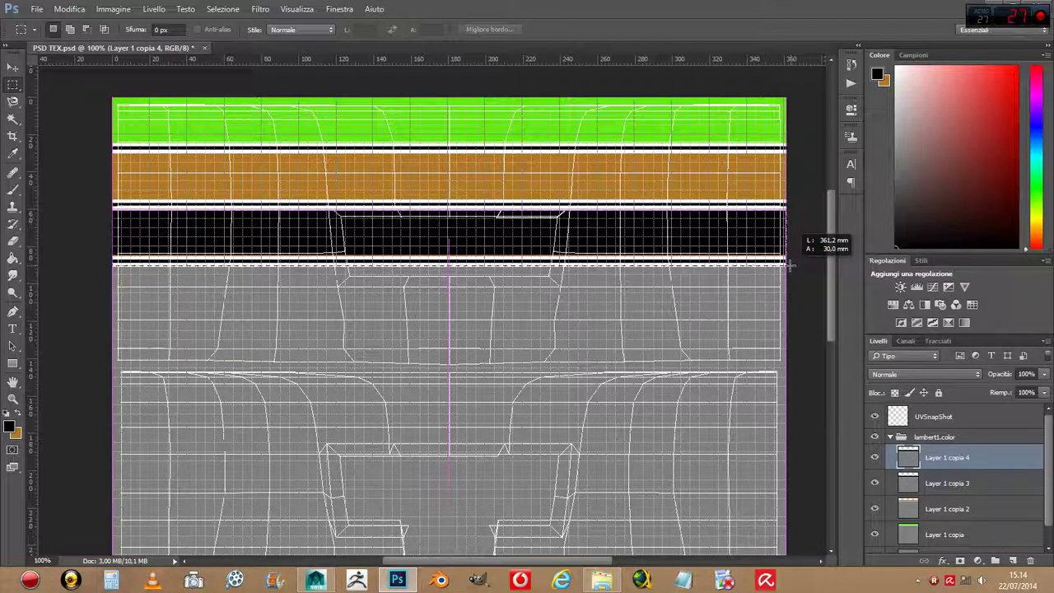
left_click_drag(788, 265, 789, 265)
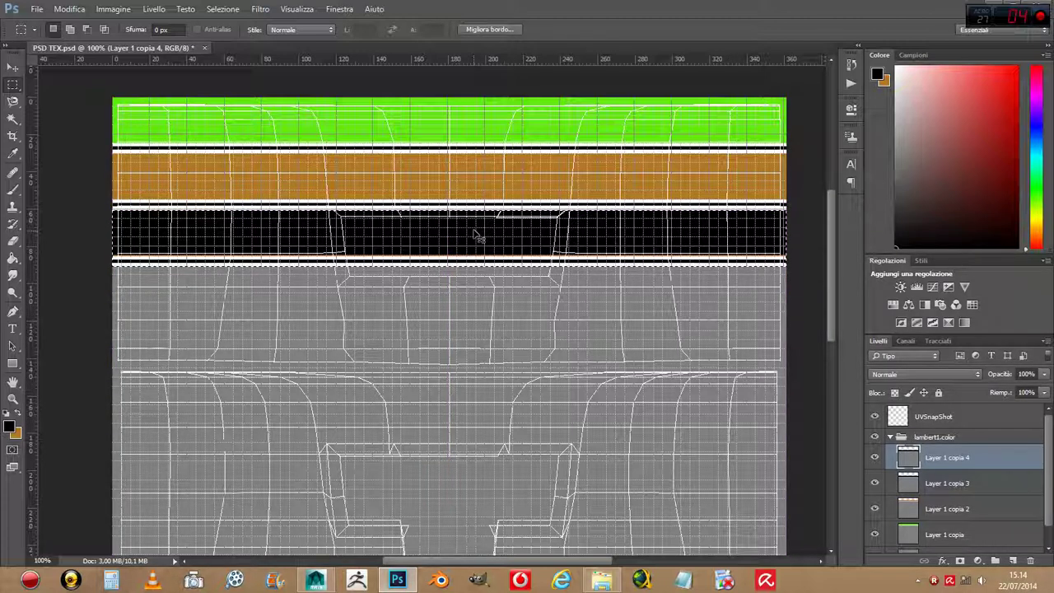
Move a copy of the black strip just below the original band, then deselect.
key("ctrl+t")
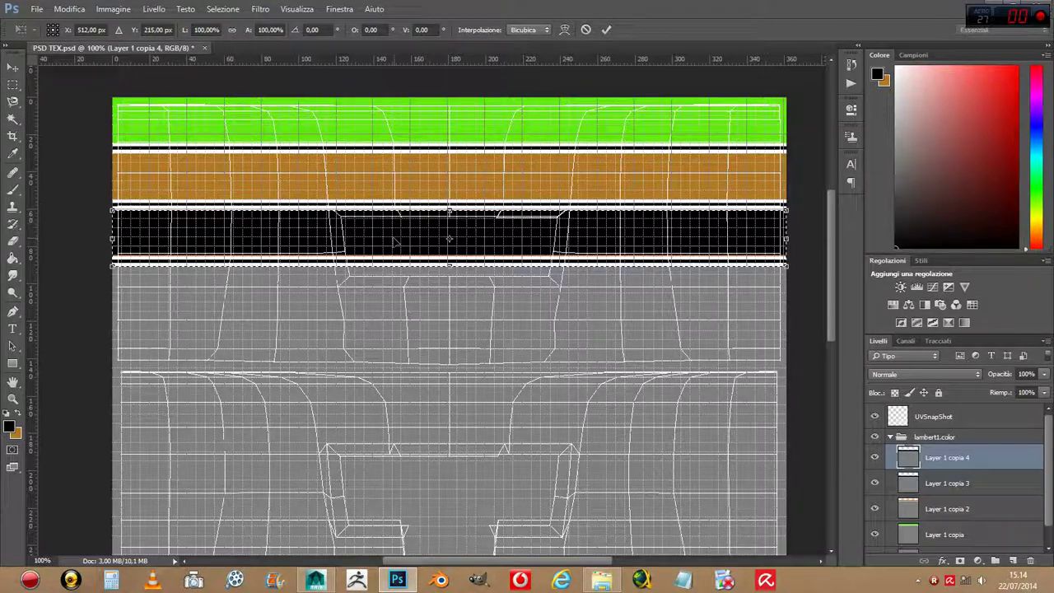
left_click(12, 66)
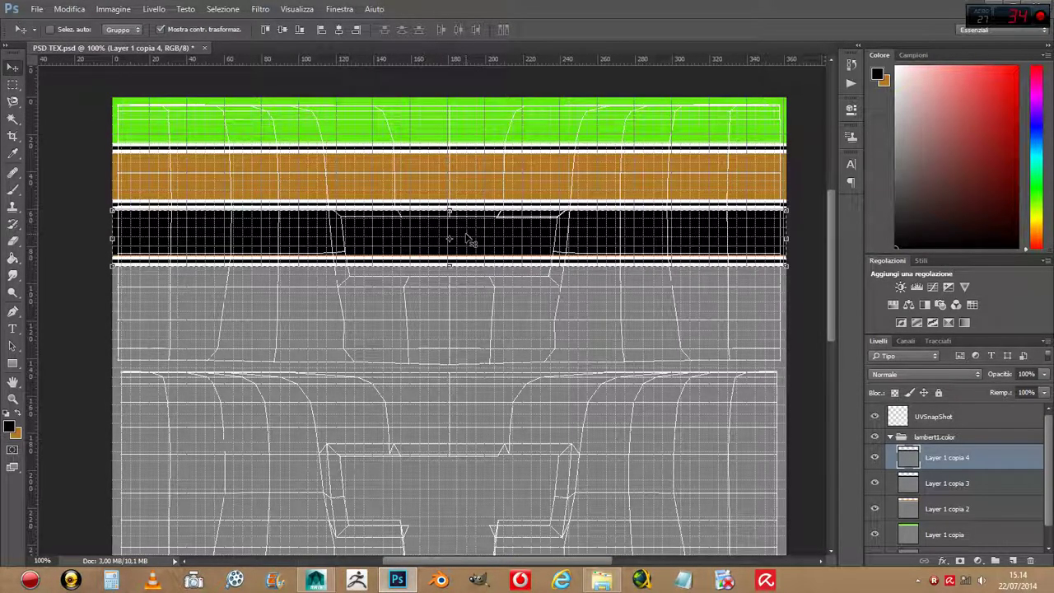
left_click_drag(467, 238, 467, 294)
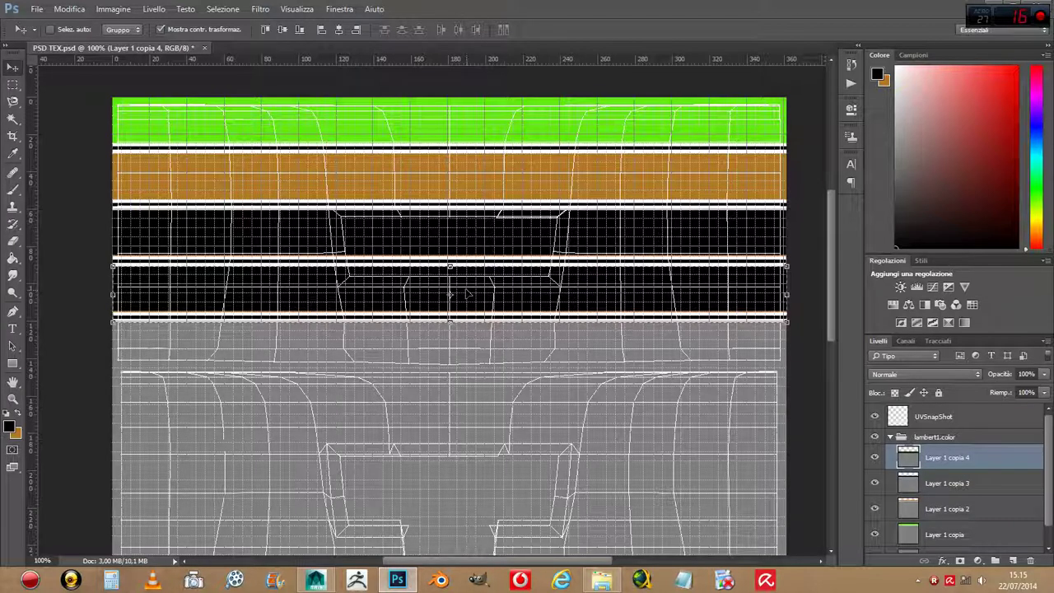
left_click(13, 85)
left_click(68, 253)
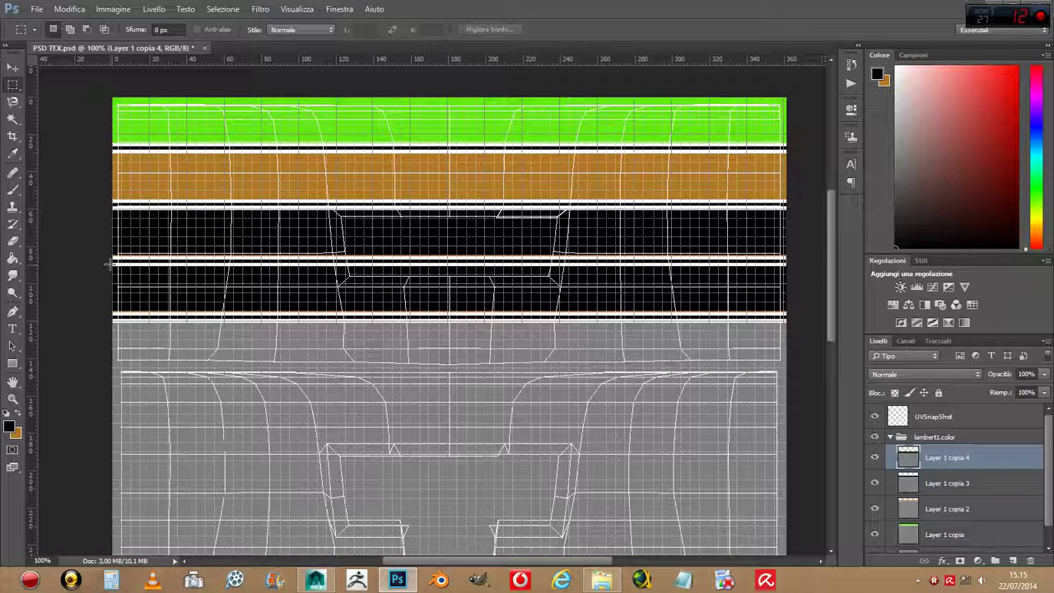
Marquee-select the lower black strip from the texture's left edge to its right edge.
left_click_drag(109, 265, 119, 303)
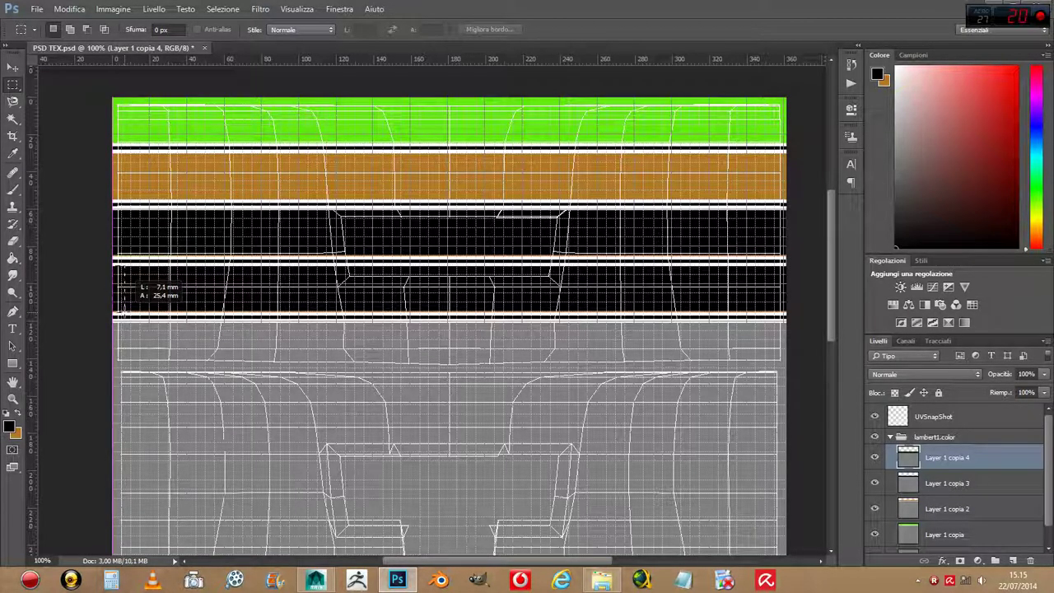
left_click_drag(250, 311, 800, 310)
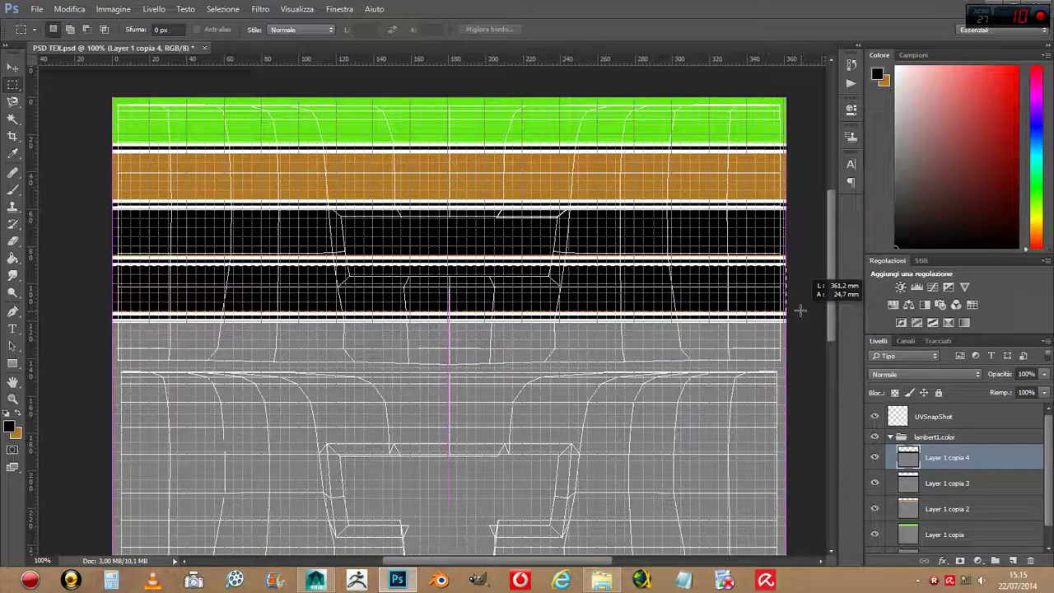
left_click_drag(802, 313, 802, 314)
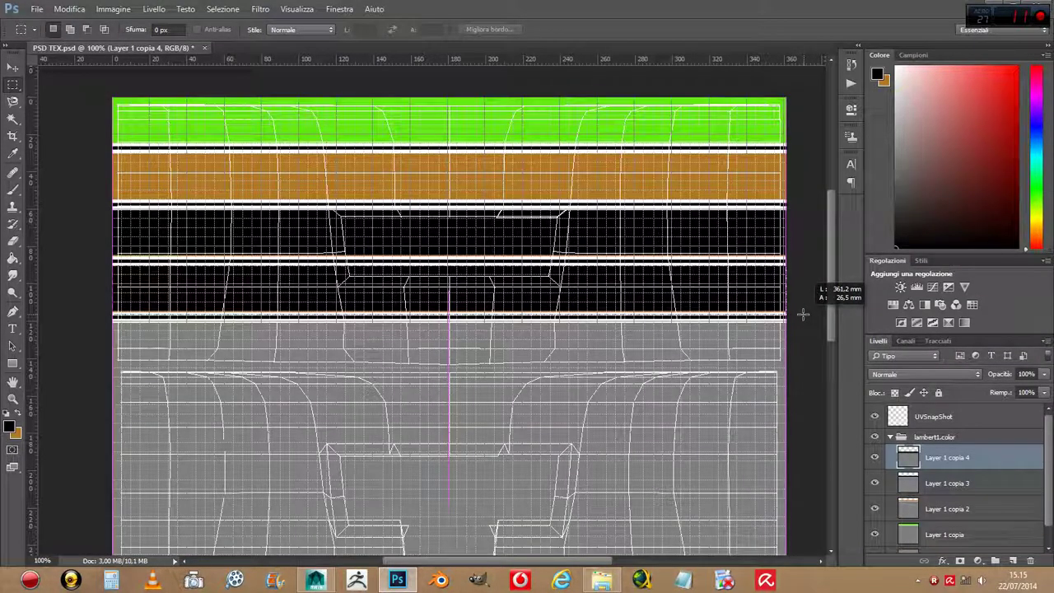
left_click_drag(803, 314, 805, 311)
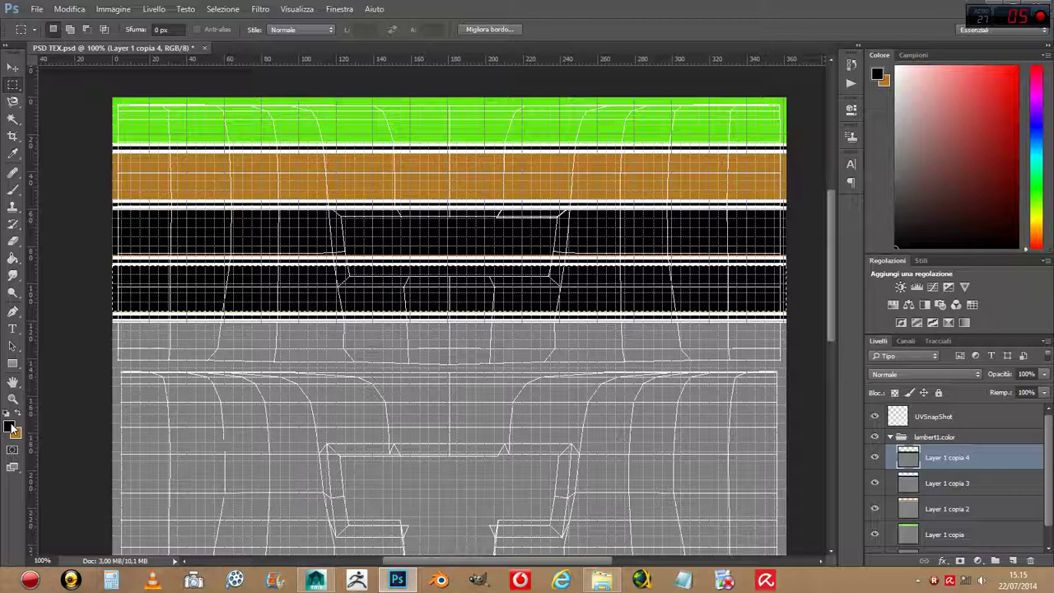
left_click(10, 426)
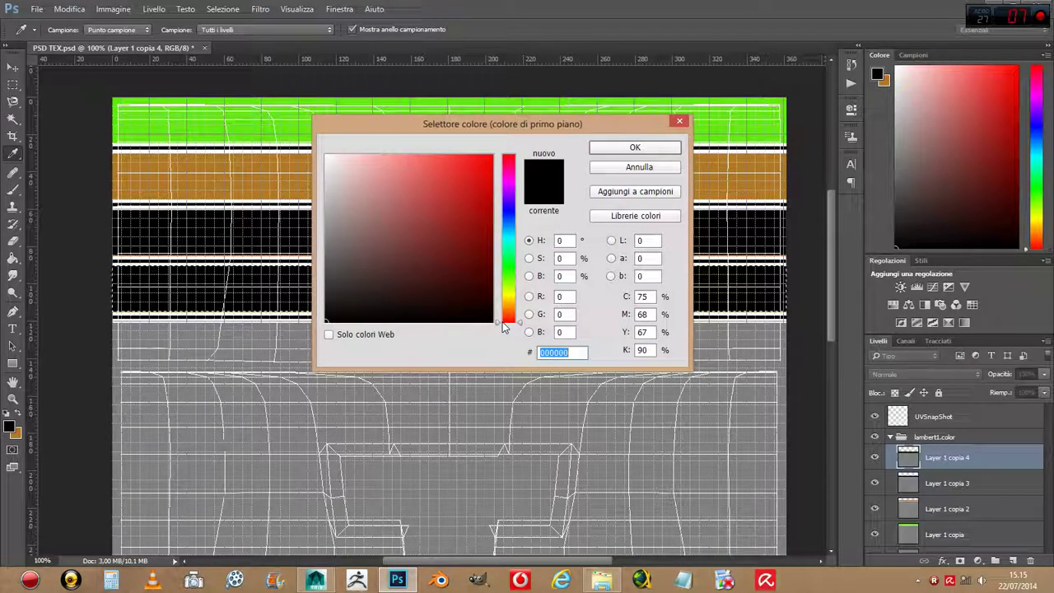
Pick medium blue #1d519e as the foreground colour in the Color Picker.
left_click_drag(498, 319, 466, 296)
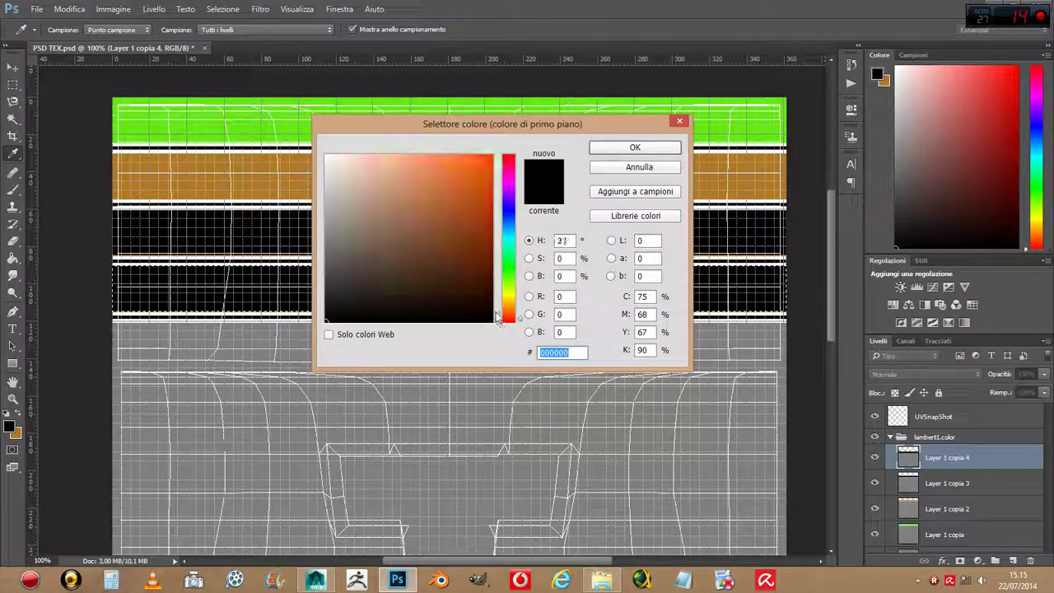
left_click_drag(331, 311, 449, 295)
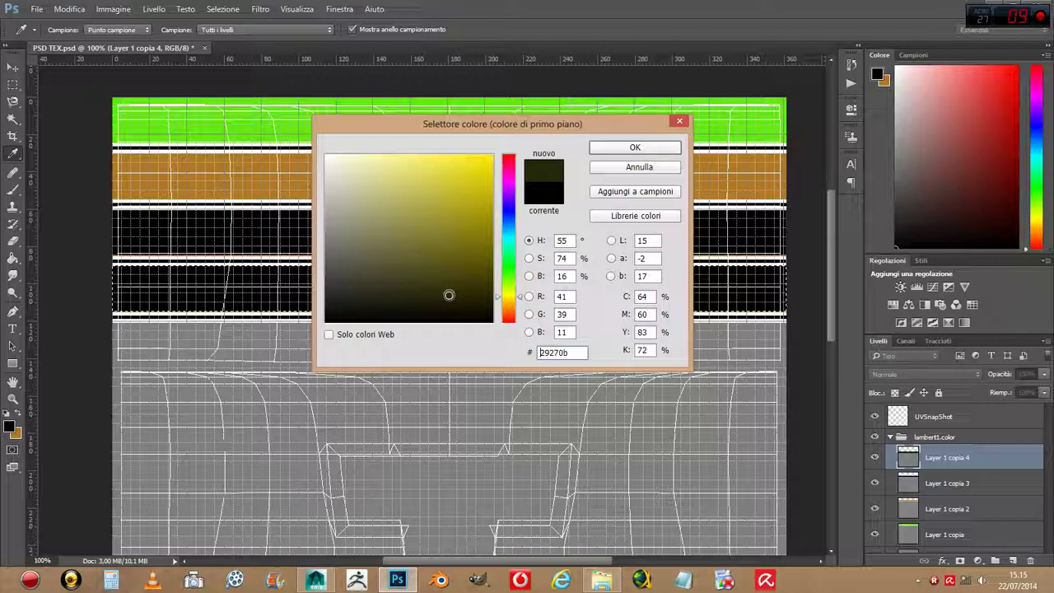
mouse_move(454, 294)
left_mouse_down()
mouse_move(472, 289)
mouse_move(484, 261)
left_mouse_up()
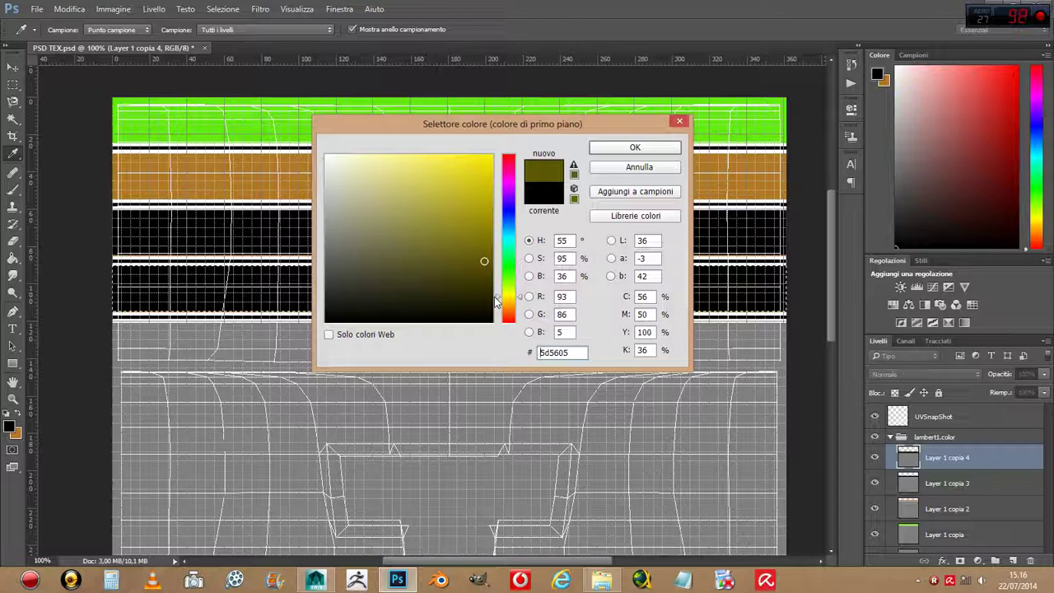
mouse_move(497, 302)
left_mouse_down()
mouse_move(506, 212)
mouse_move(505, 229)
mouse_move(481, 247)
mouse_move(470, 233)
left_mouse_up()
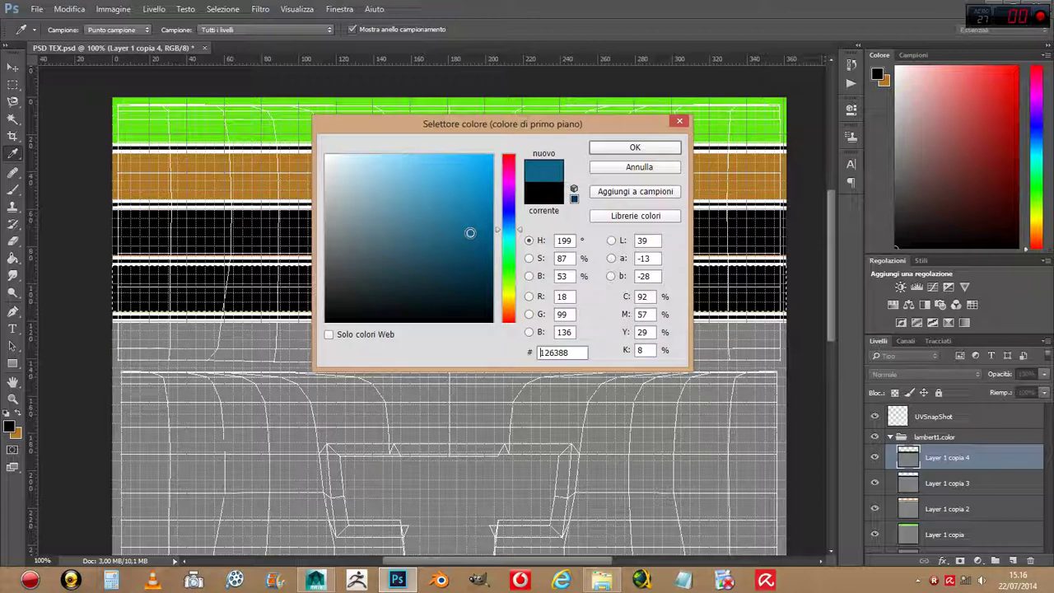
left_click_drag(470, 232, 463, 219)
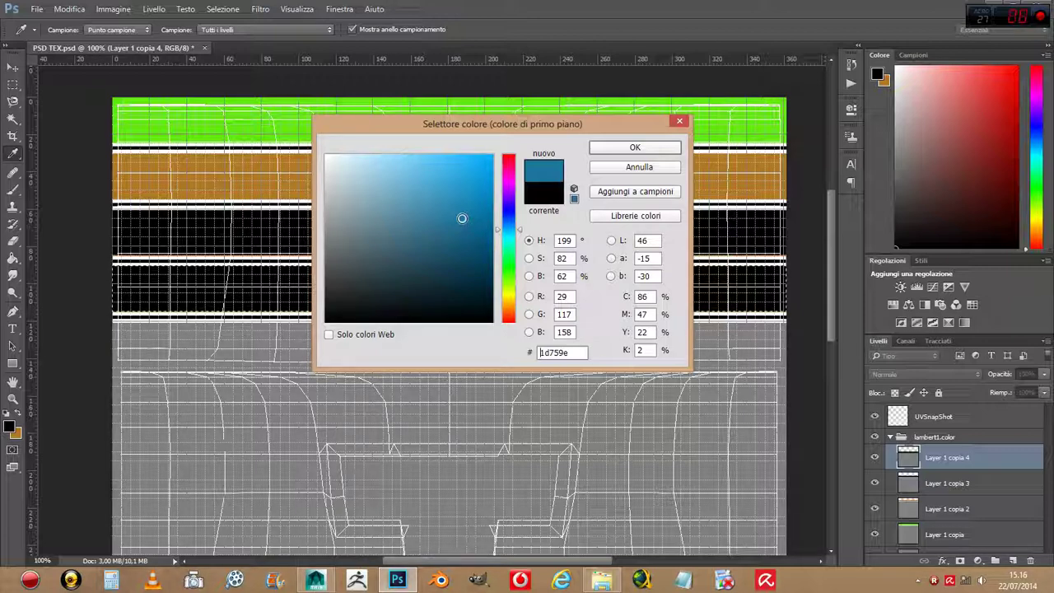
left_click(497, 231)
left_click_drag(498, 231, 498, 228)
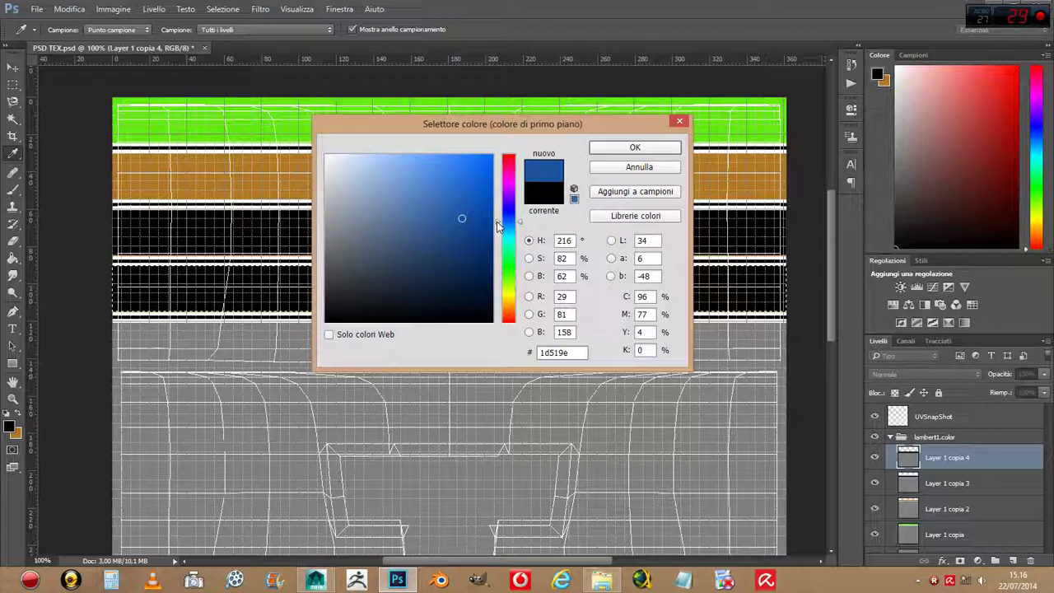
left_click(635, 147)
key("m")
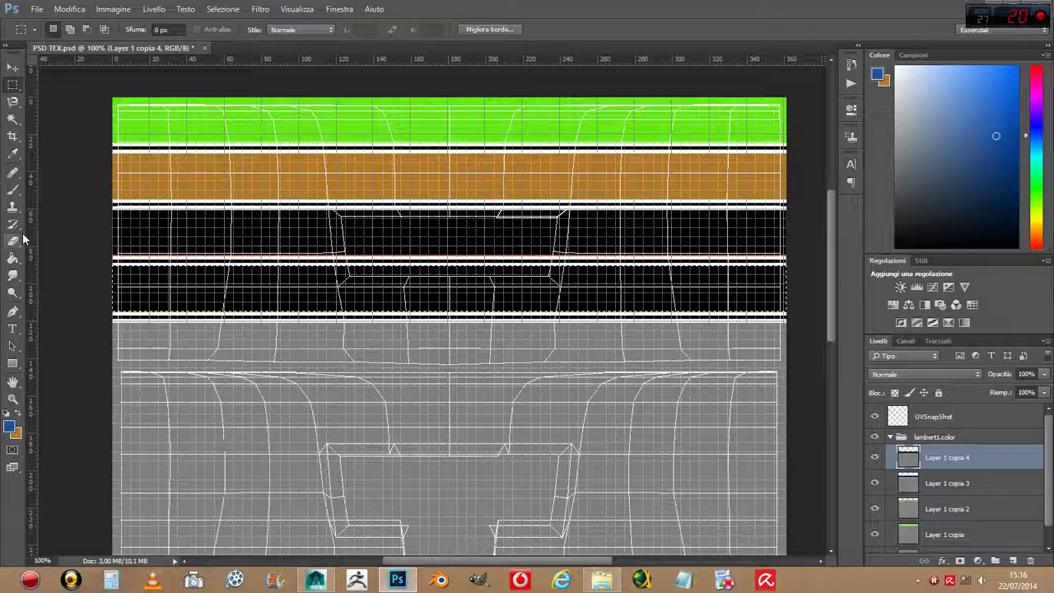
left_click(13, 258)
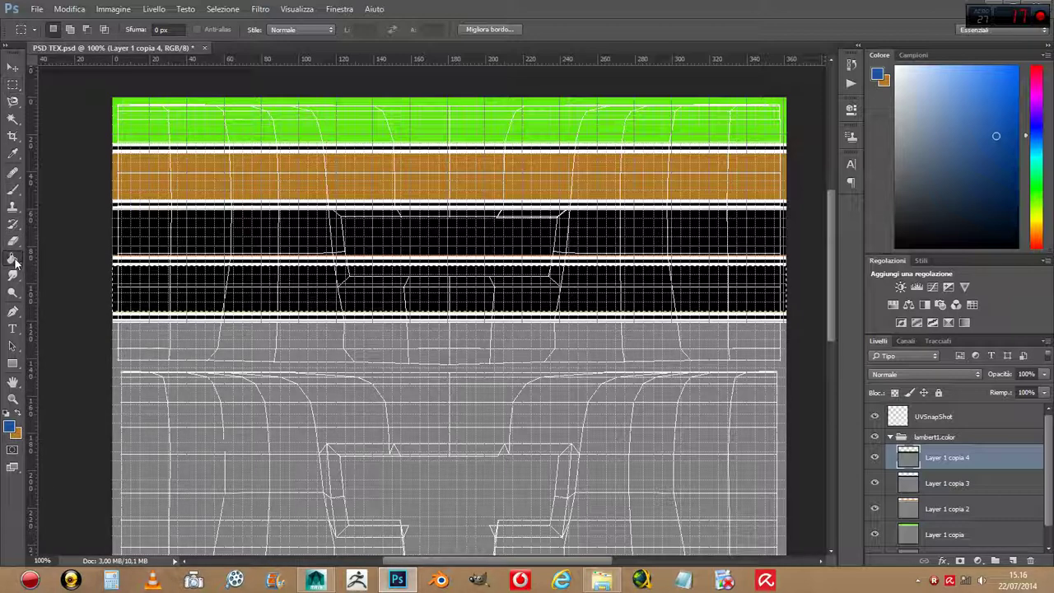
Fill the lower band blue, deselect, and duplicate Layer 1 copia 4 as Layer 1 copia 5.
left_click(206, 289)
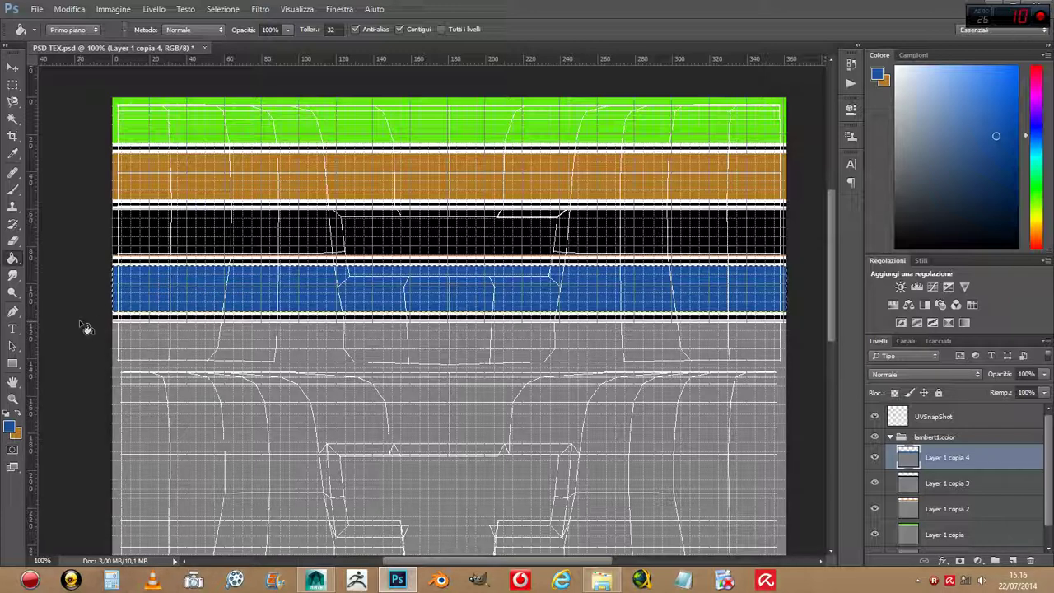
key("ctrl+d")
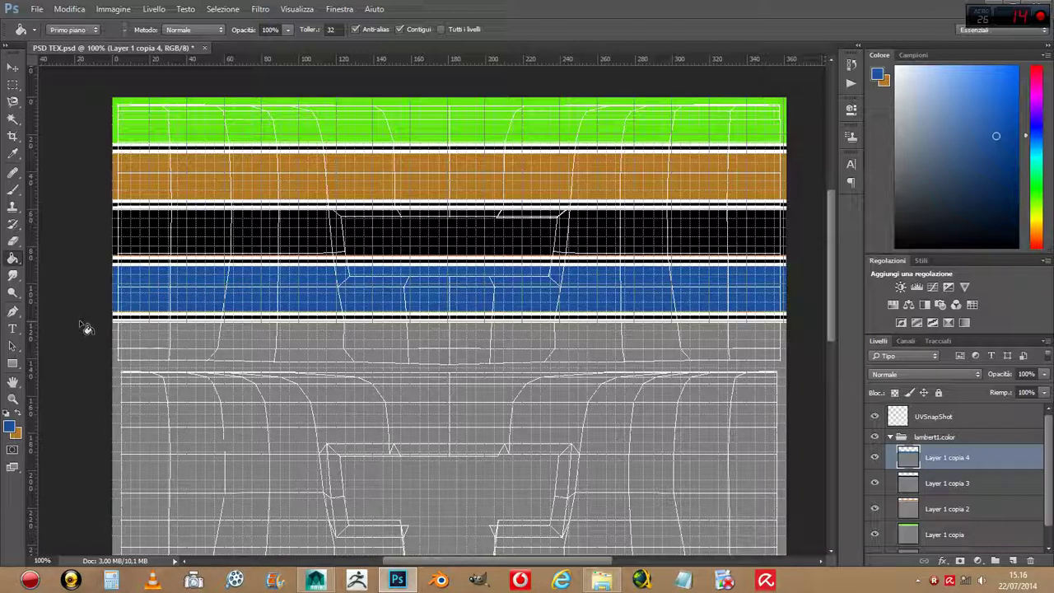
left_click_drag(1000, 461, 1014, 562)
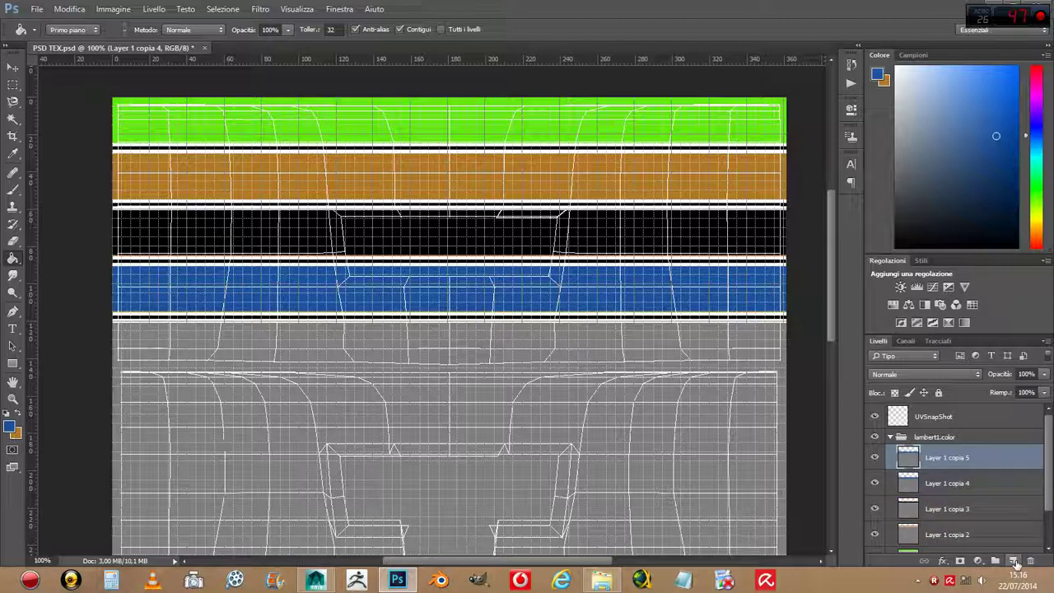
Select the blue band on Layer 1 copia 5, trial-move it down, then restore its position.
left_click(11, 86)
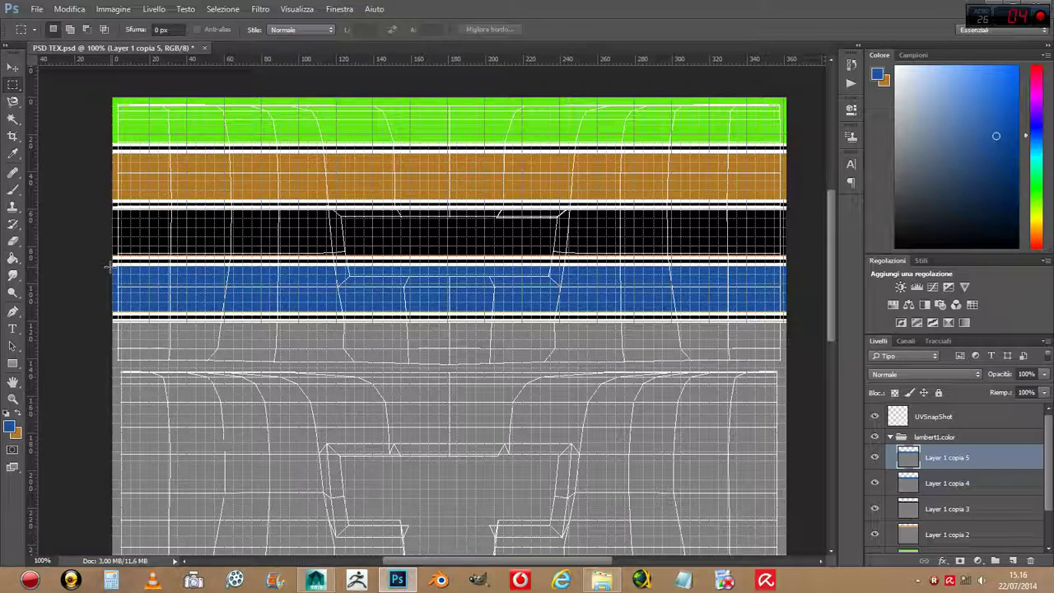
mouse_move(109, 265)
left_mouse_down()
mouse_move(126, 327)
mouse_move(797, 321)
left_mouse_up()
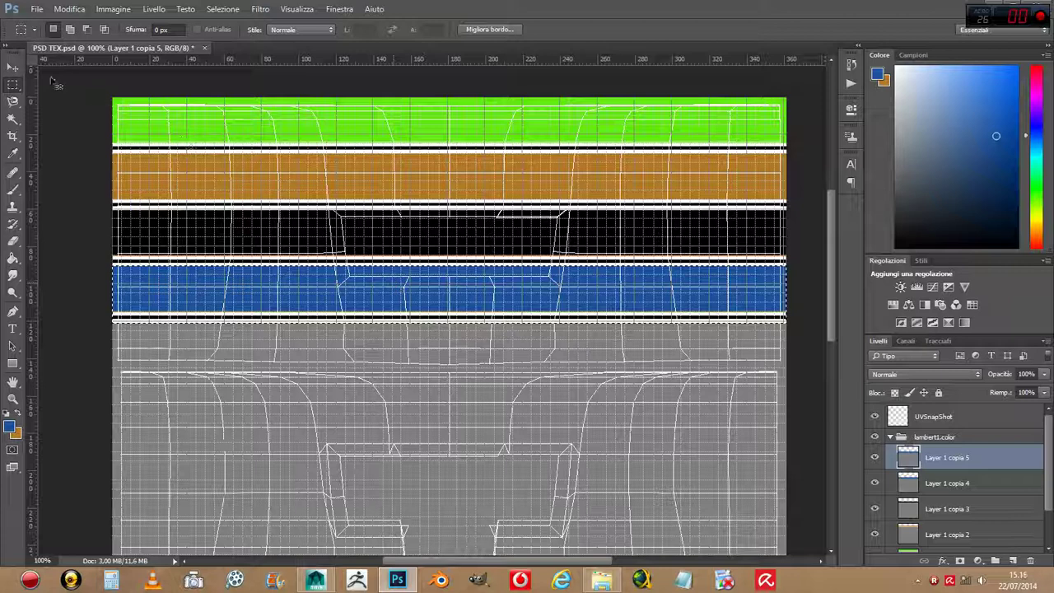
left_click(12, 66)
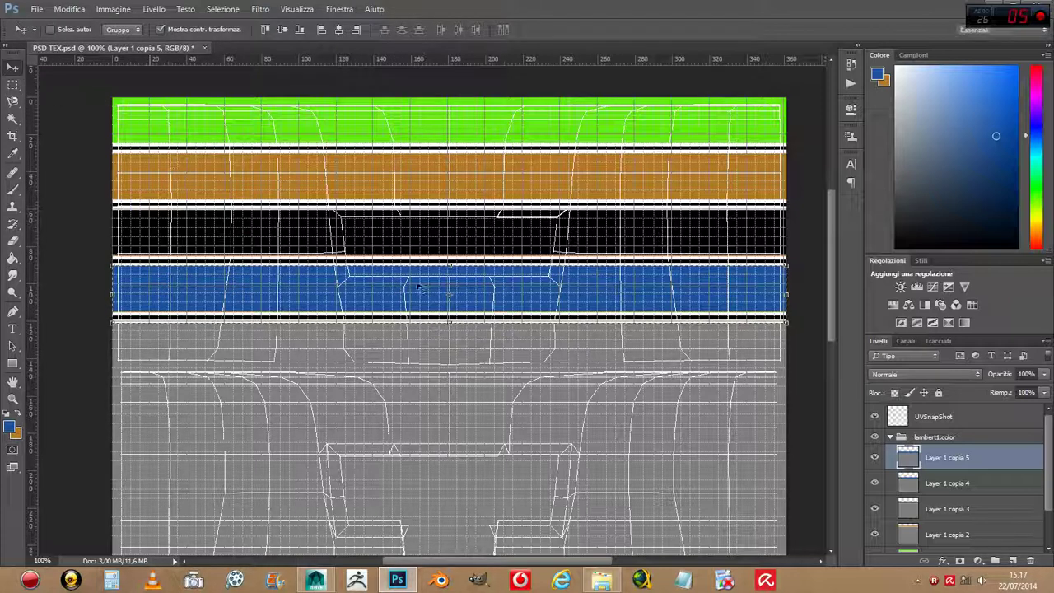
mouse_move(470, 290)
left_mouse_down()
mouse_move(478, 341)
mouse_move(462, 342)
mouse_move(474, 343)
mouse_move(473, 316)
left_mouse_up()
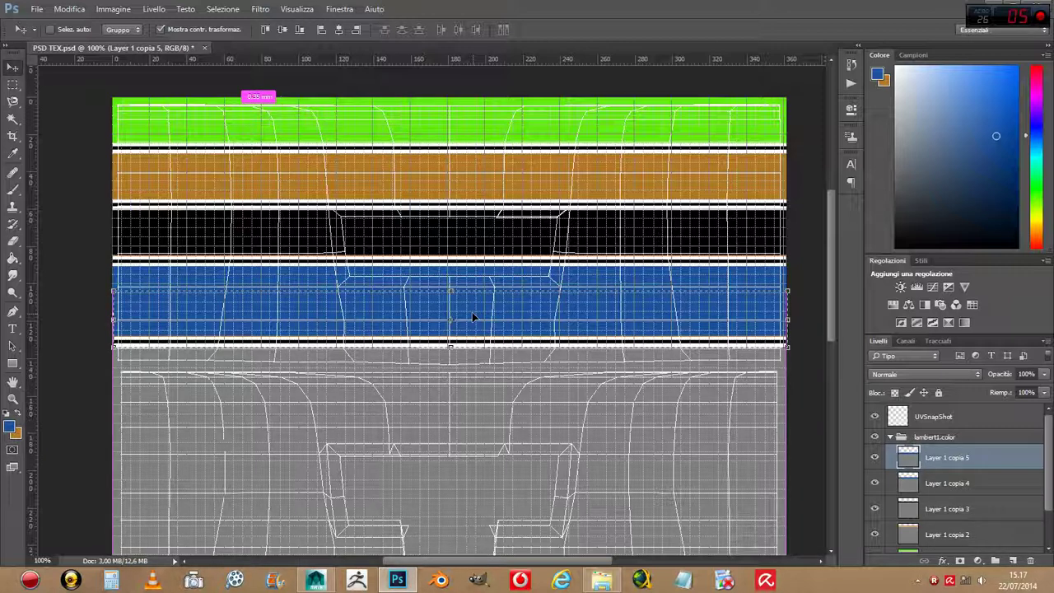
key("shift+Up")
key("shift+Up")
key("shift+Up")
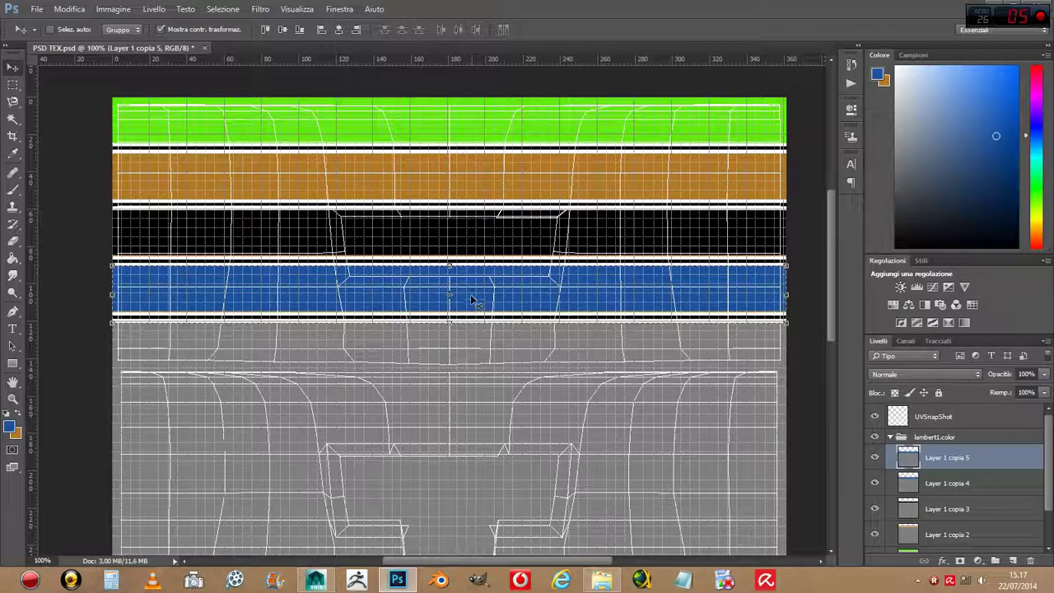
left_click(16, 85)
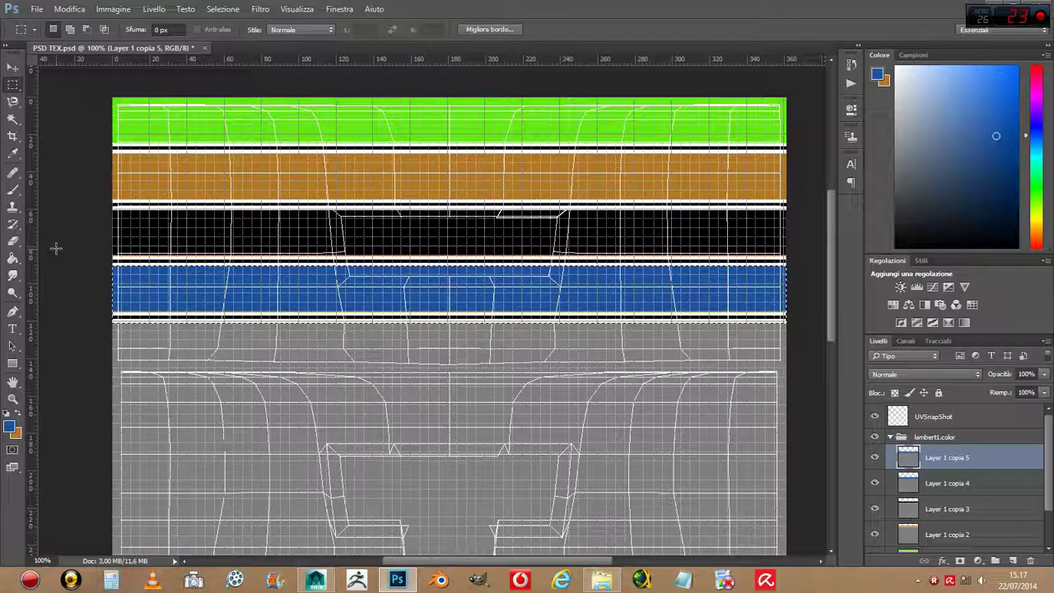
Move the selected blue band copy directly beneath the original, nudging it into place.
key("ctrl+d")
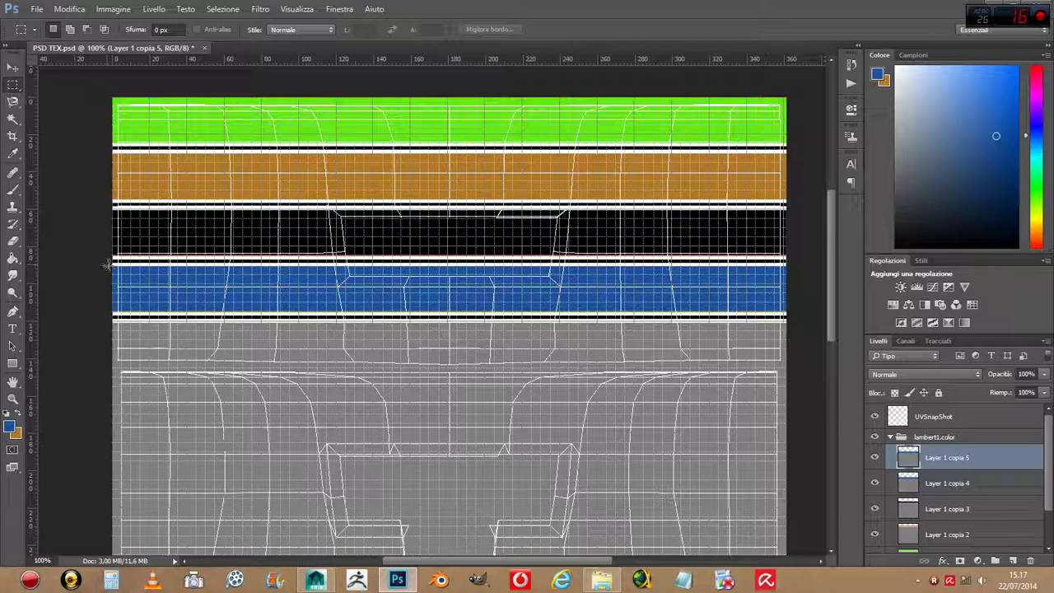
left_click_drag(107, 265, 121, 310)
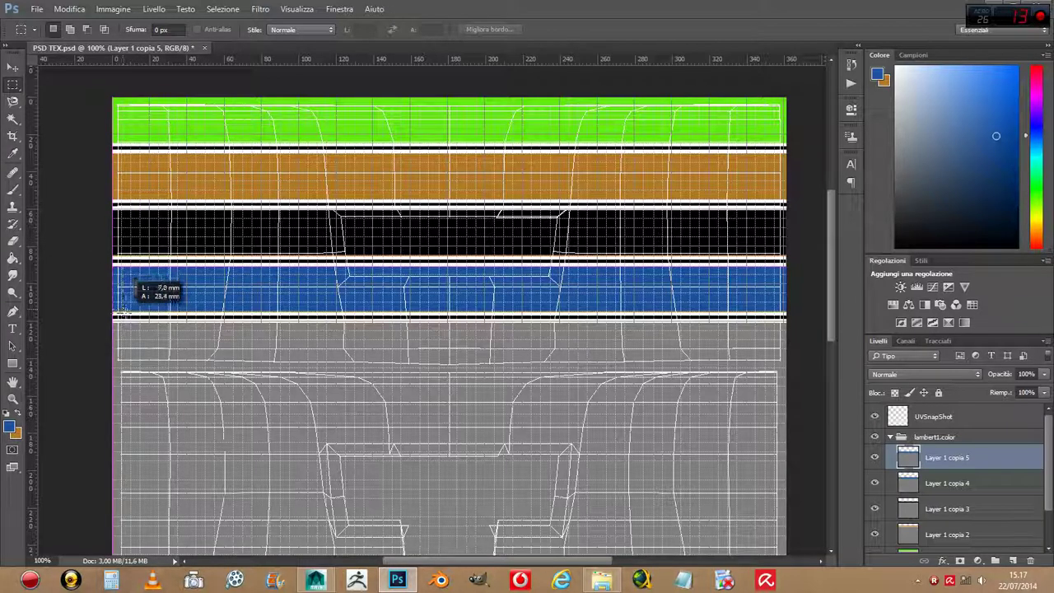
left_click_drag(122, 309, 805, 309)
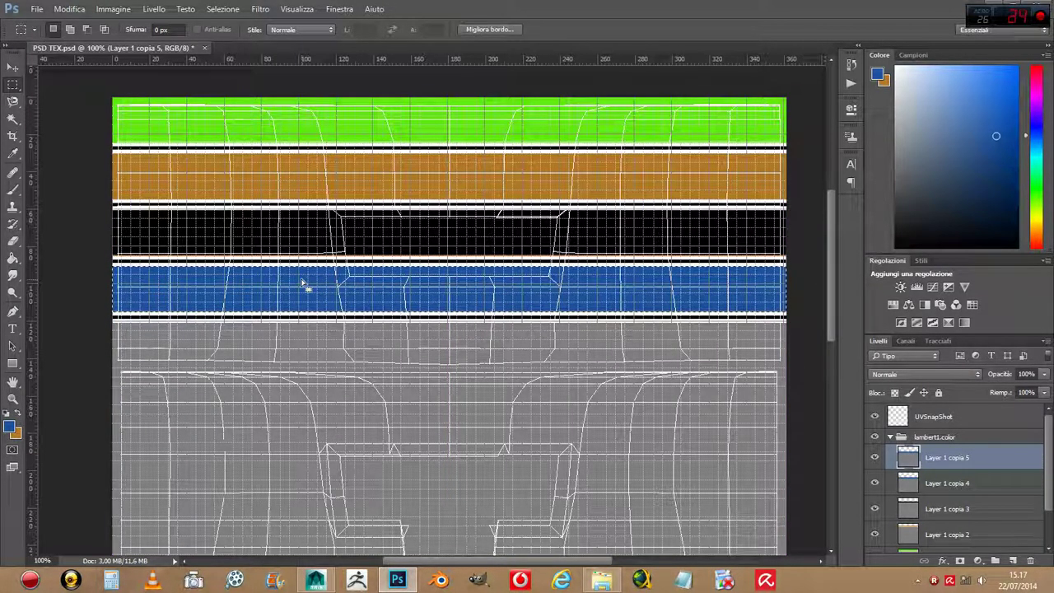
key("v")
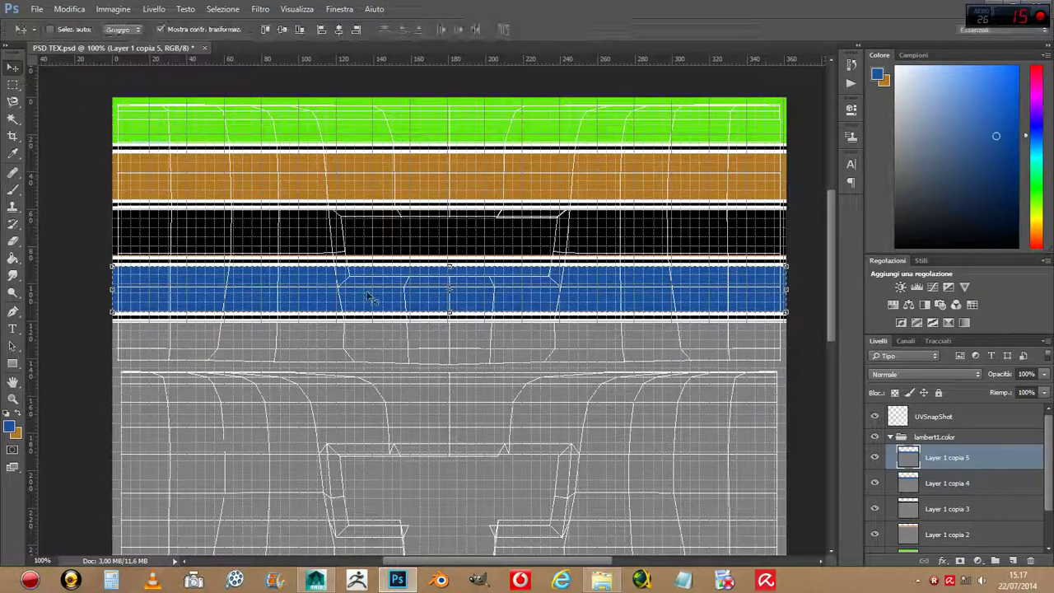
left_click_drag(409, 292, 411, 356)
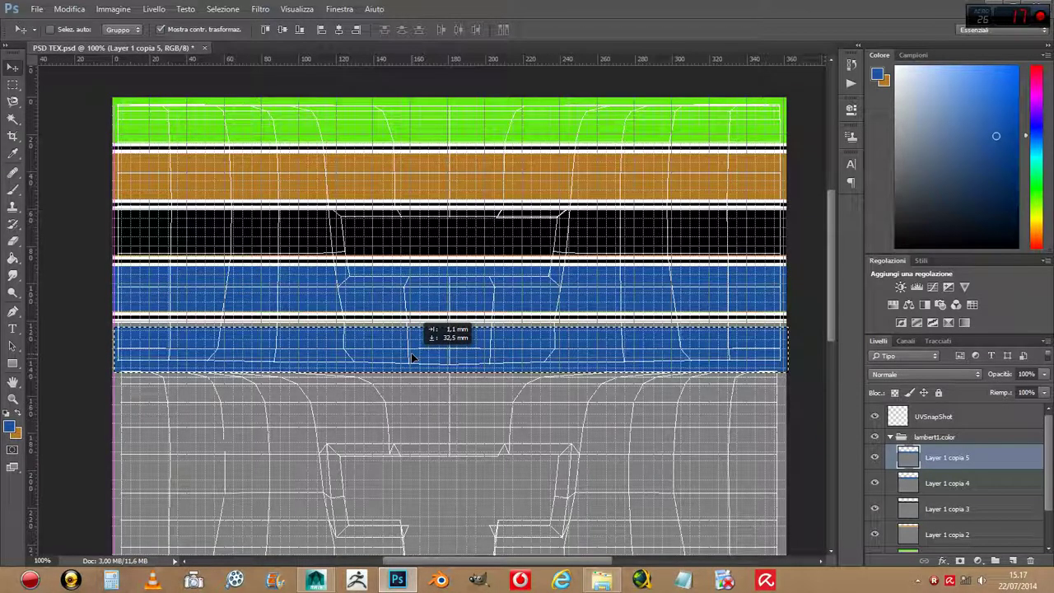
key("Up")
key("Up")
key("Up")
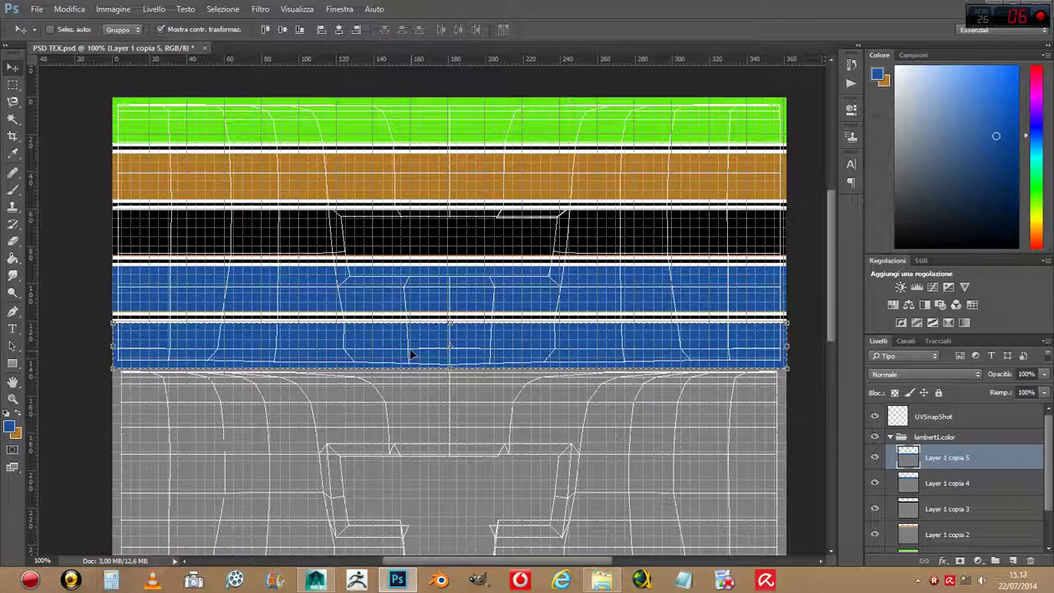
left_click(12, 84)
Deselect, then marquee-select the lower blue band across the full texture width.
key("ctrl+d")
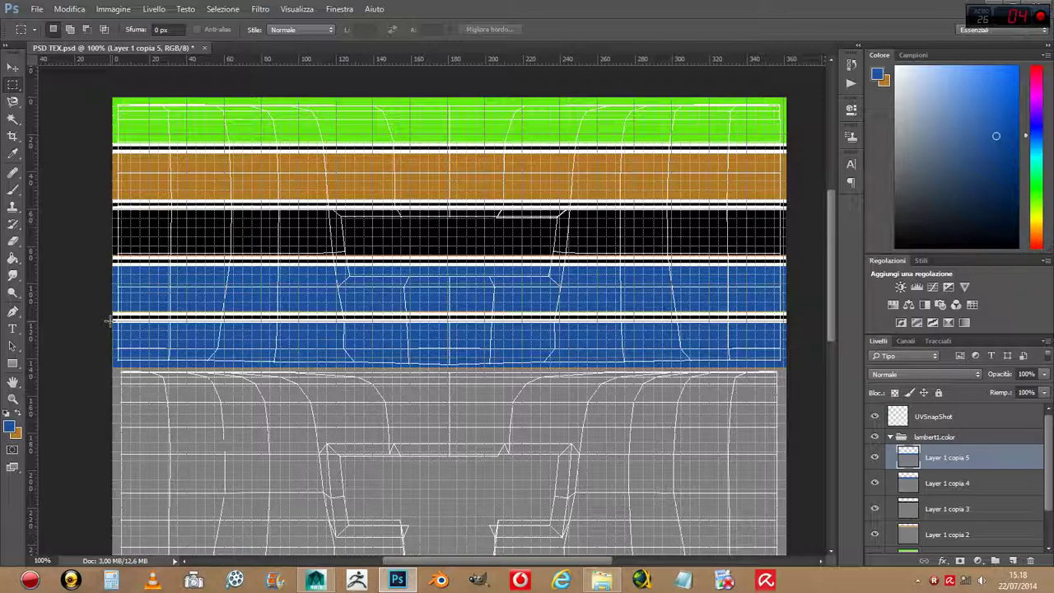
left_click_drag(109, 321, 123, 337)
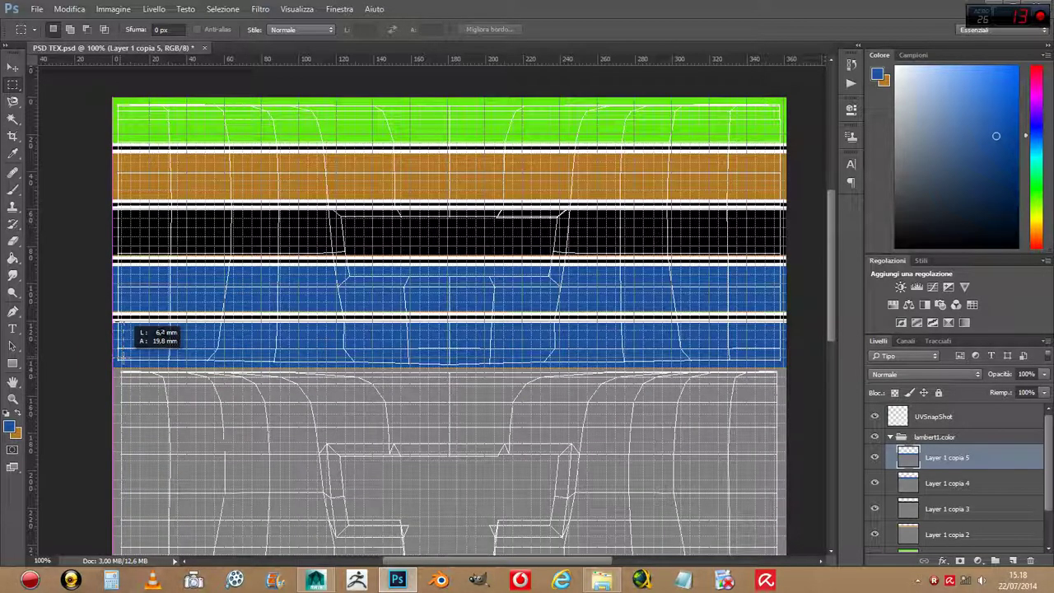
mouse_move(110, 326)
left_mouse_down()
mouse_move(120, 353)
mouse_move(786, 348)
mouse_move(803, 366)
left_mouse_up()
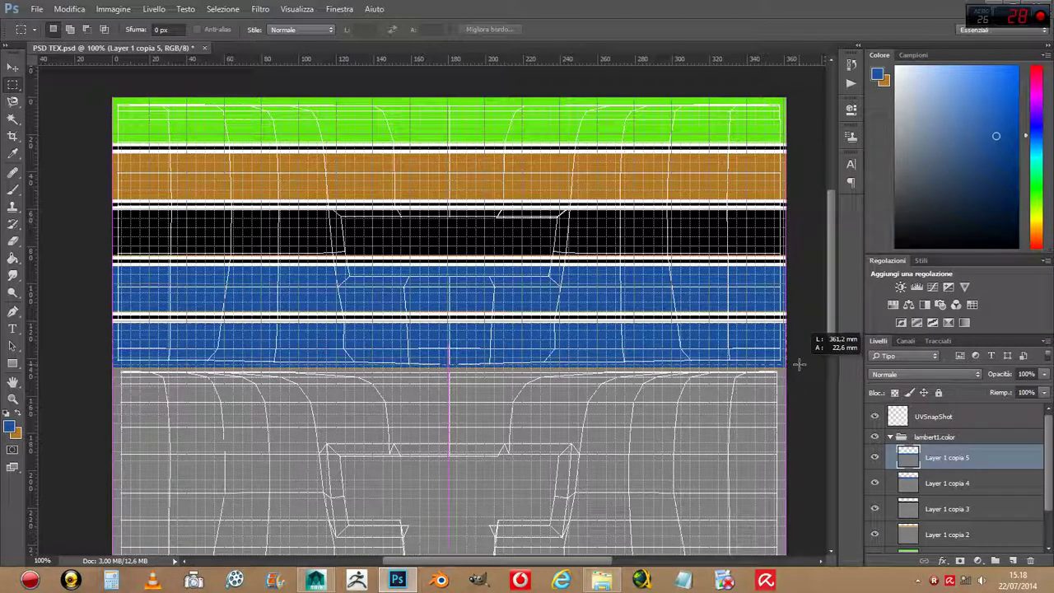
left_click_drag(803, 367, 804, 365)
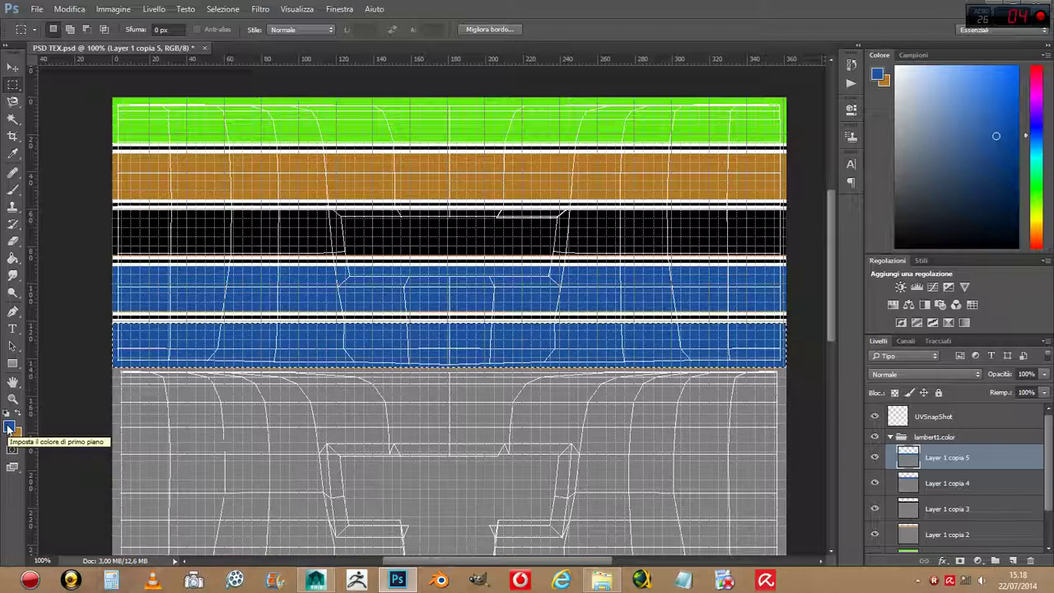
Choose magenta #c50771 as the foreground colour in the Color Picker.
left_click(9, 427)
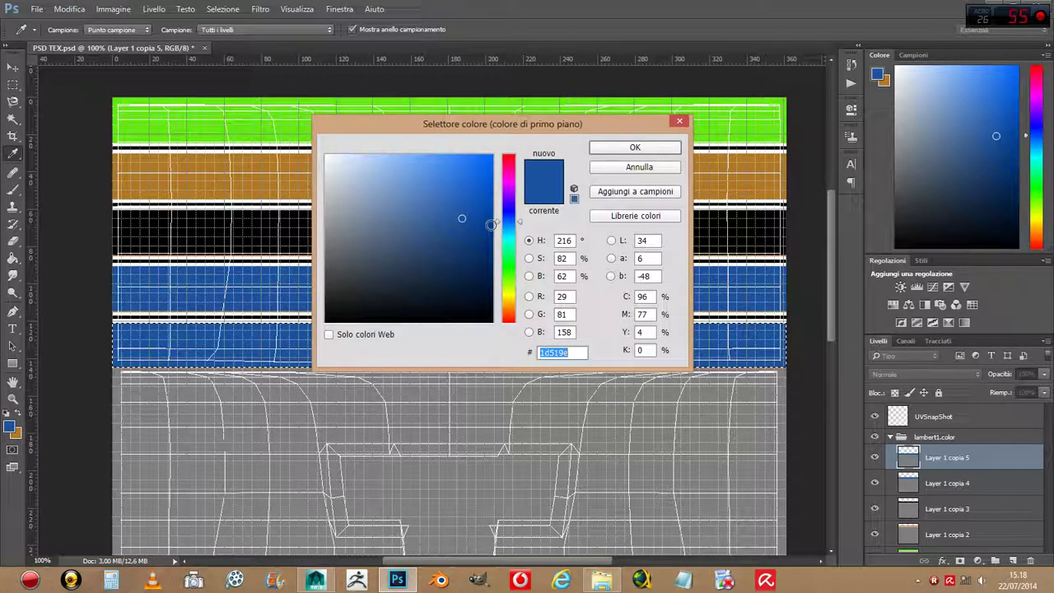
mouse_move(464, 216)
left_mouse_down()
mouse_move(451, 221)
mouse_move(454, 238)
mouse_move(504, 274)
mouse_move(504, 318)
left_mouse_up()
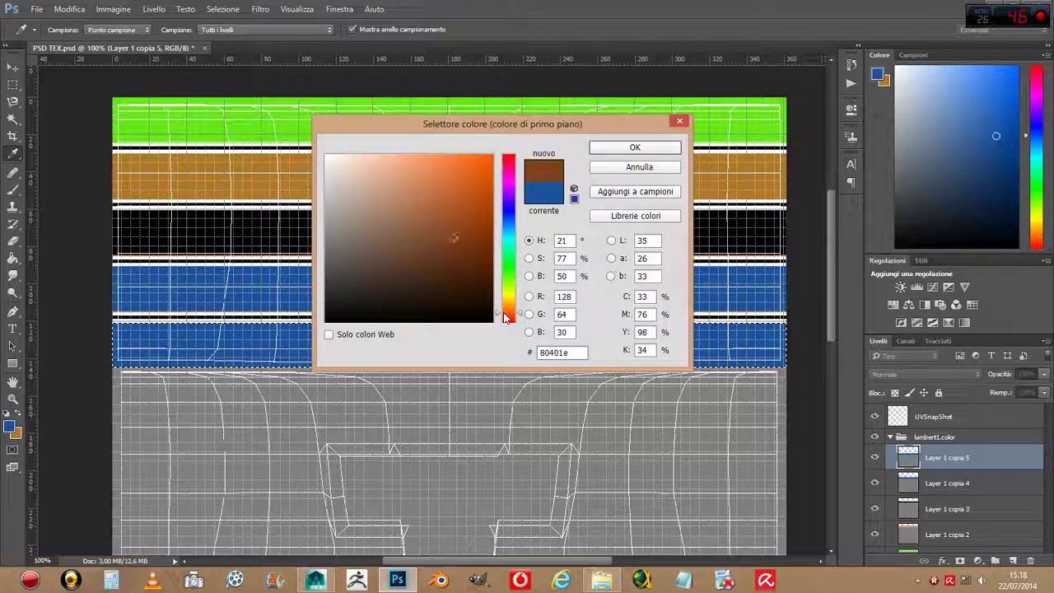
left_click(529, 257)
left_click(335, 239)
mouse_move(335, 240)
left_mouse_down()
mouse_move(384, 285)
mouse_move(454, 238)
mouse_move(486, 296)
left_mouse_up()
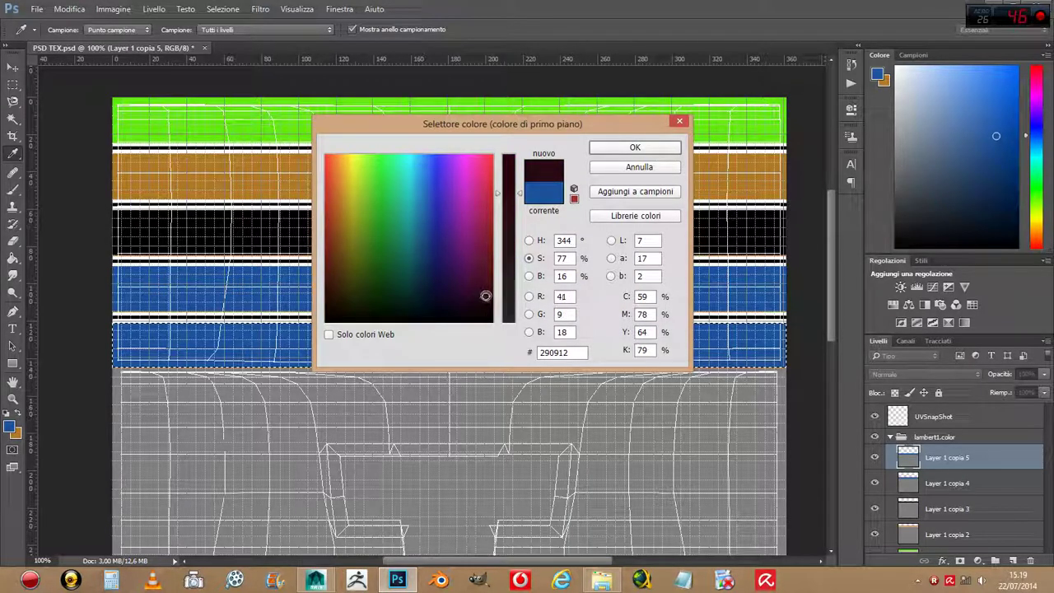
left_click(528, 313)
left_click(334, 306)
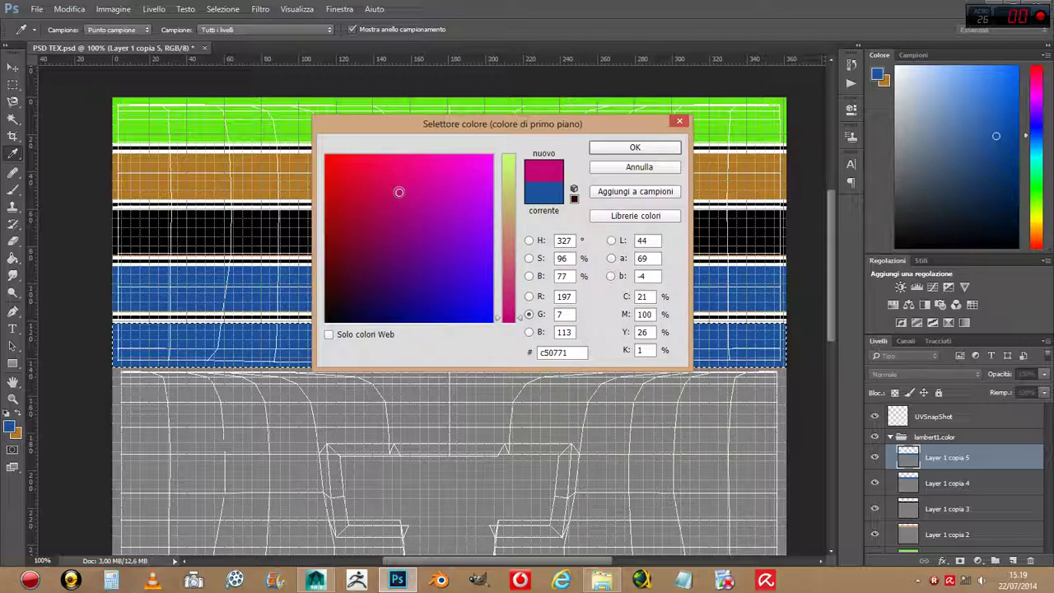
left_click(609, 147)
key("m")
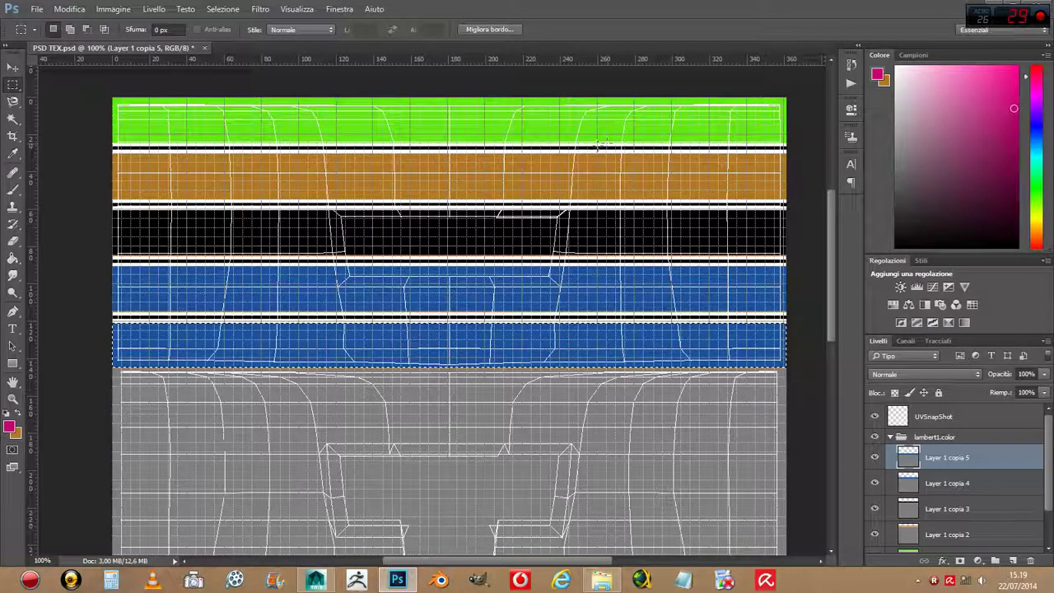
Brighten the foreground to magenta #e00784 and fill the bottom band with it.
key("i")
left_click(10, 427)
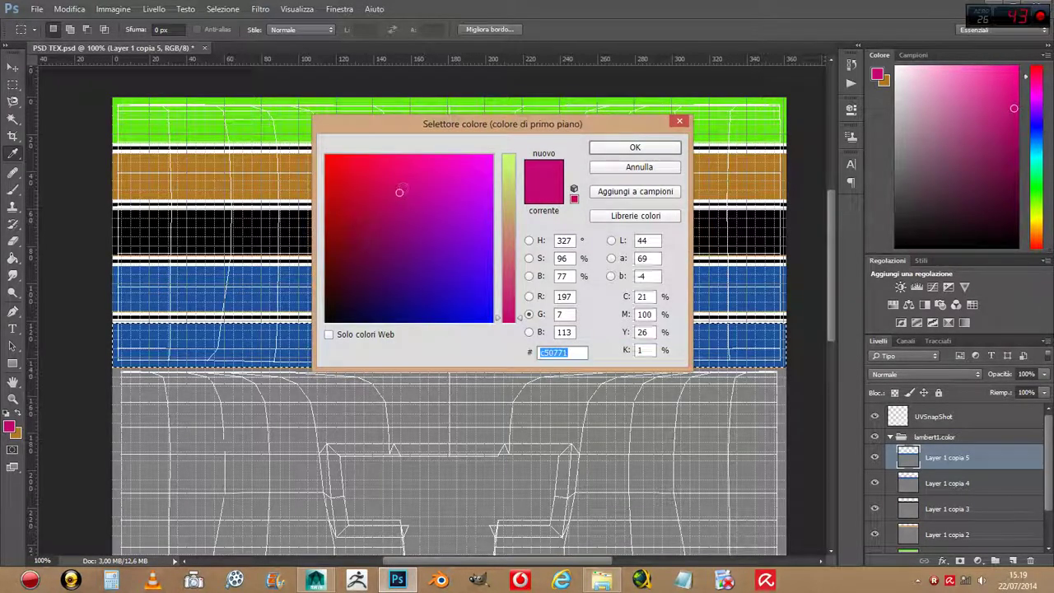
left_click_drag(398, 192, 412, 175)
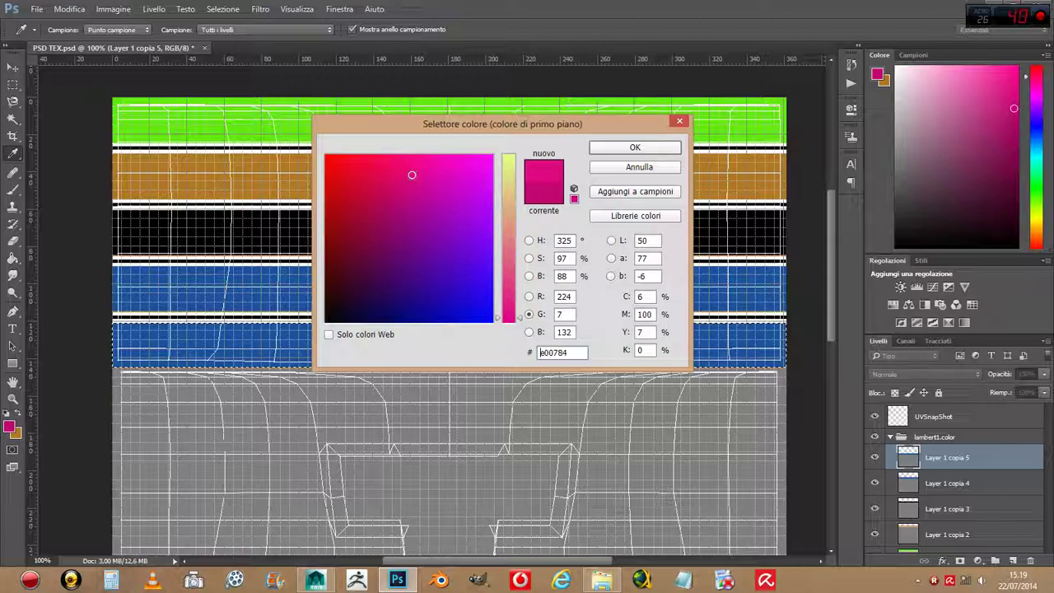
left_click(634, 147)
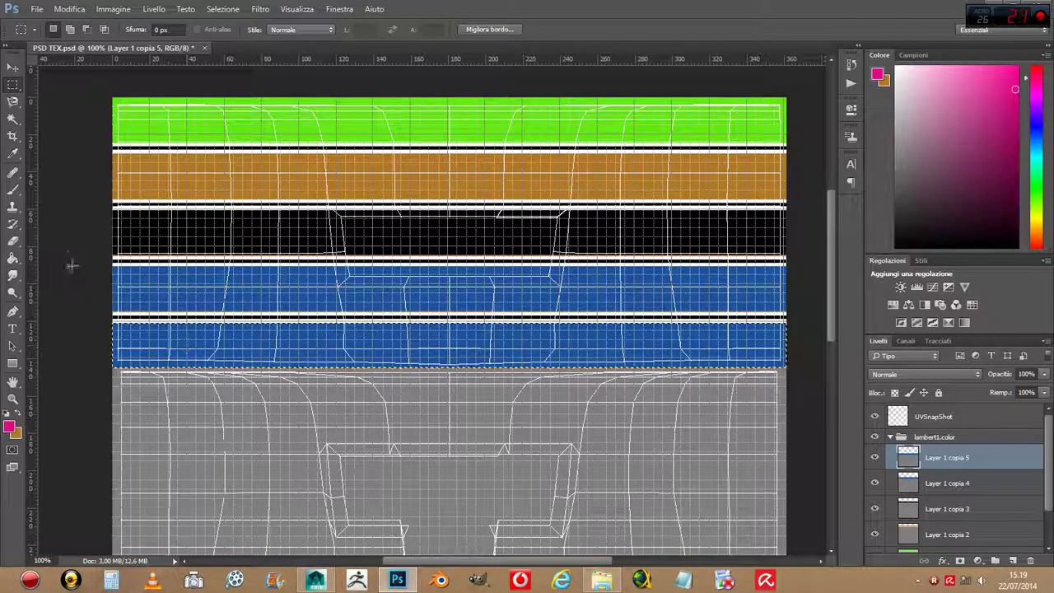
left_click(13, 258)
left_click(168, 348)
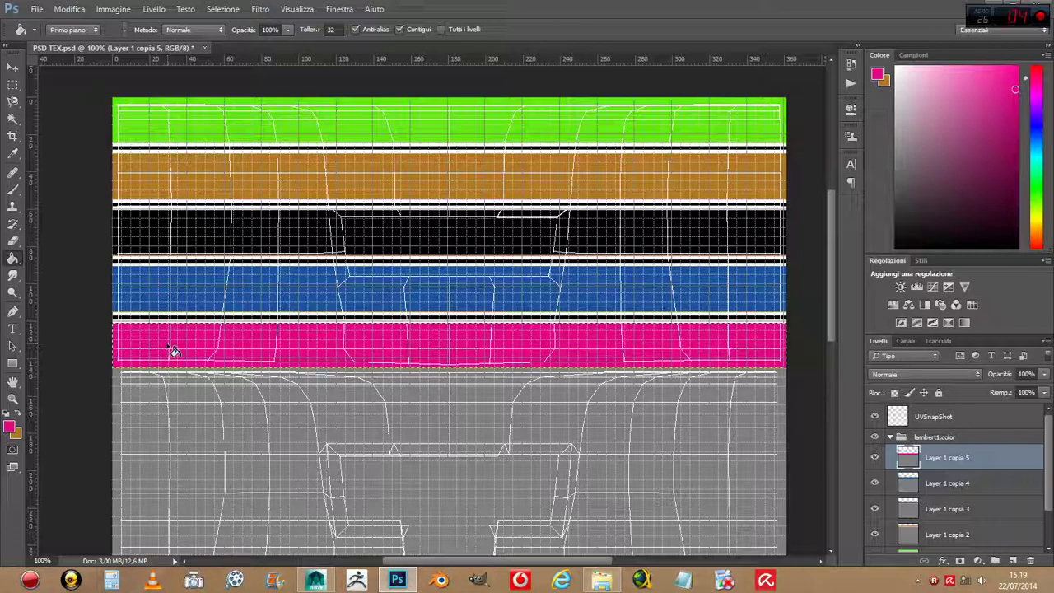
left_click(10, 428)
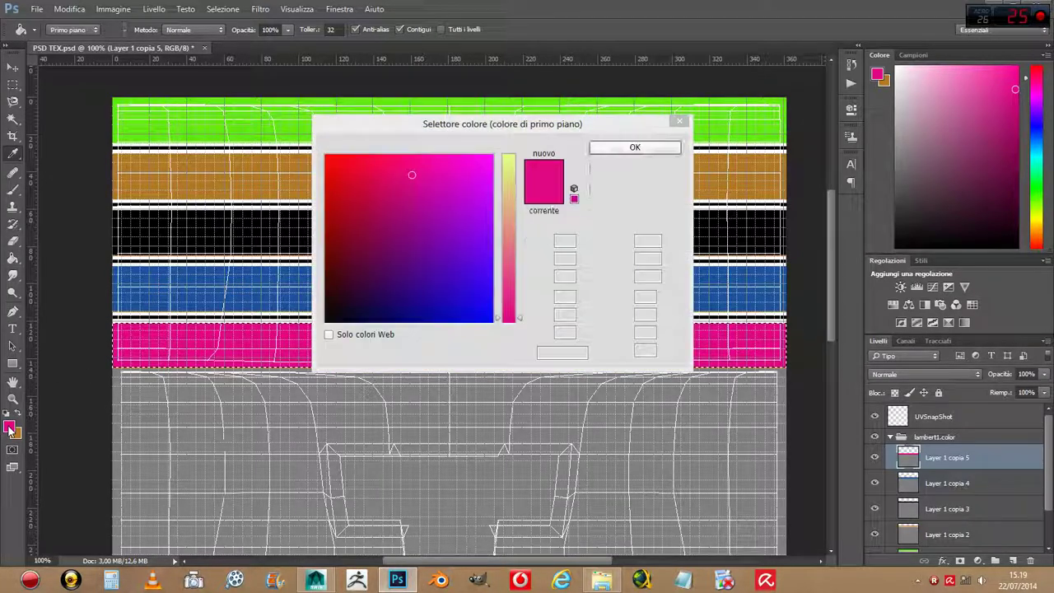
Set the foreground colour to red #f01e28 in the Color Picker.
left_click_drag(419, 174, 435, 171)
left_click_drag(499, 320, 502, 313)
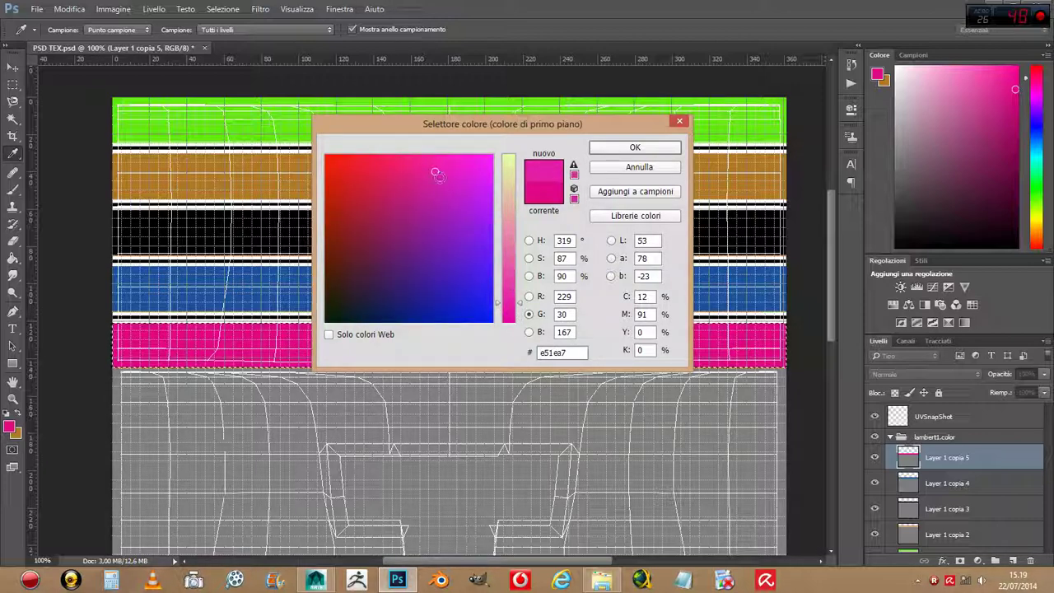
left_click_drag(431, 172, 354, 164)
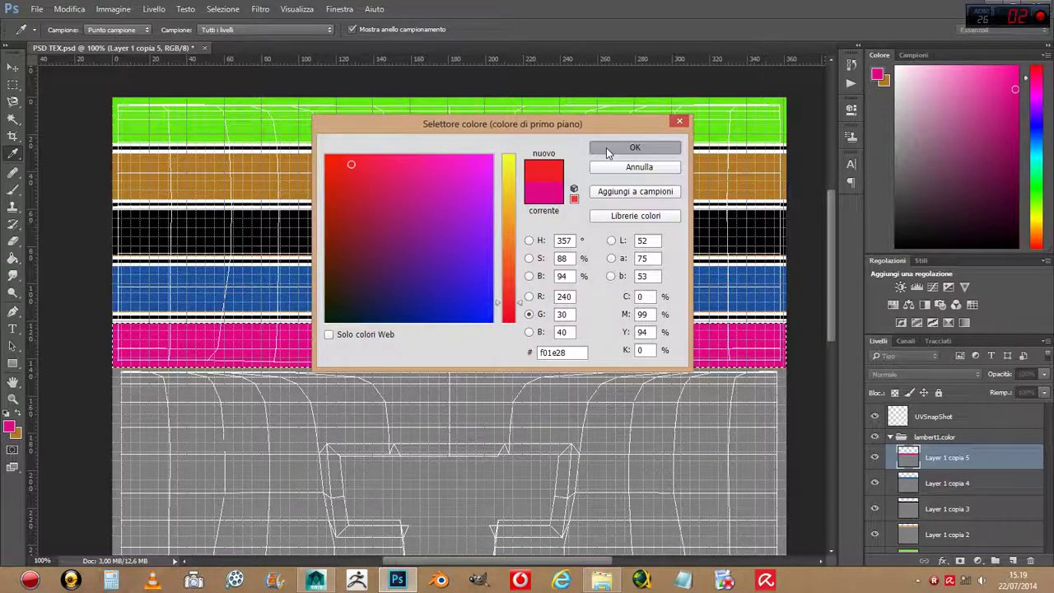
left_click(635, 148)
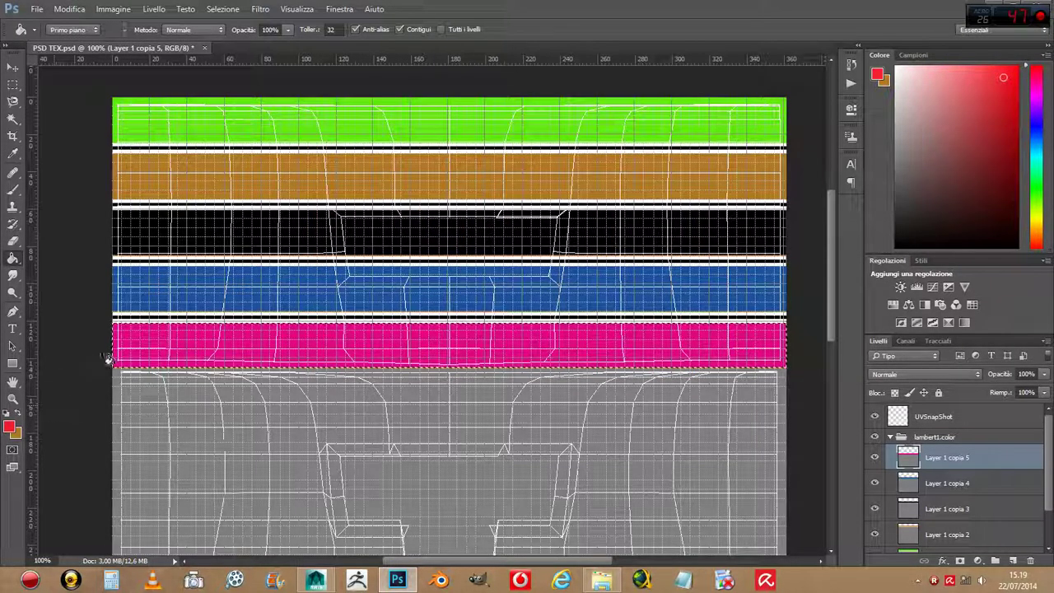
Fill the bottom magenta band with red, deselect, and save the PSD.
left_click(158, 343)
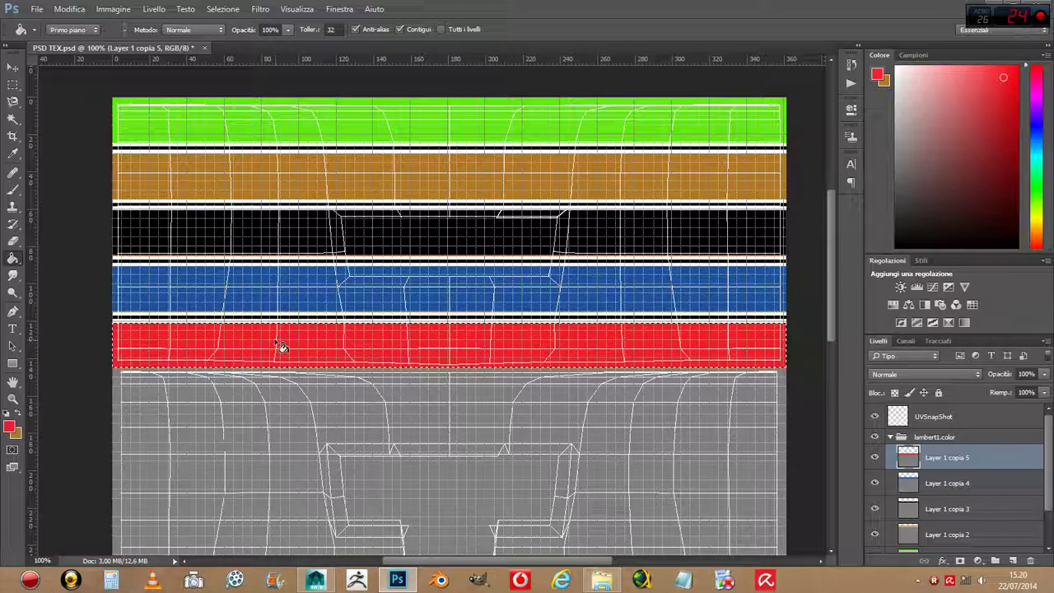
left_click(91, 350)
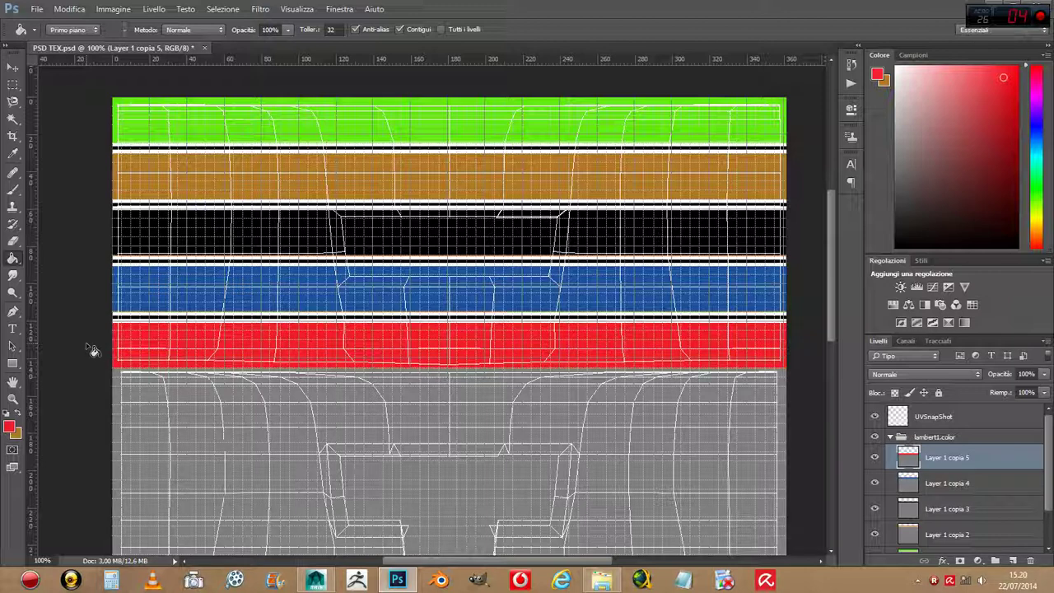
key("ctrl+s")
In Maya's UV Texture Editor, run Image > Update PSD Networks to reload the texture.
left_click(316, 579)
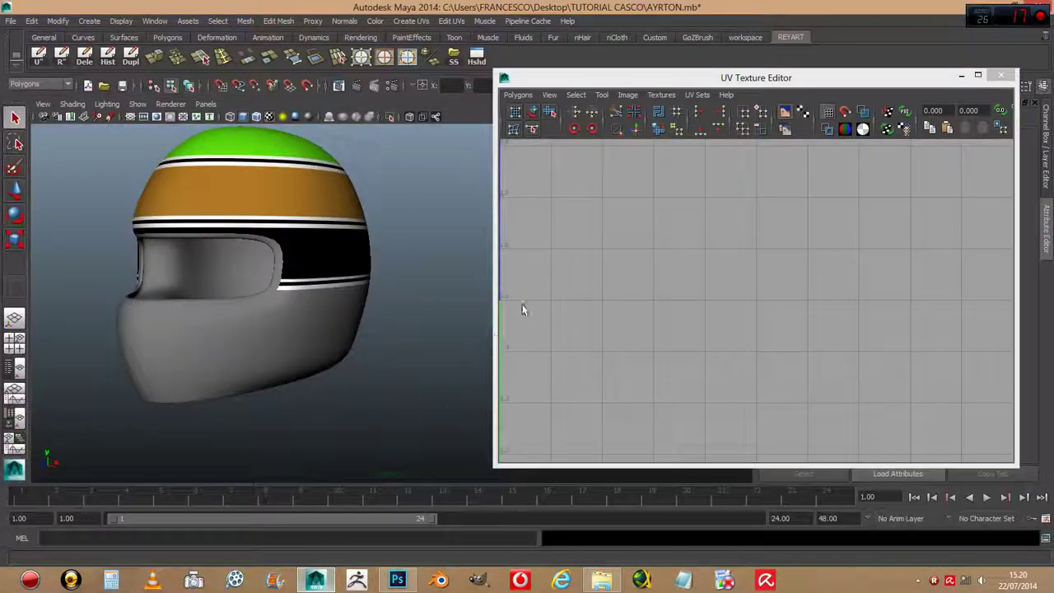
left_click(629, 96)
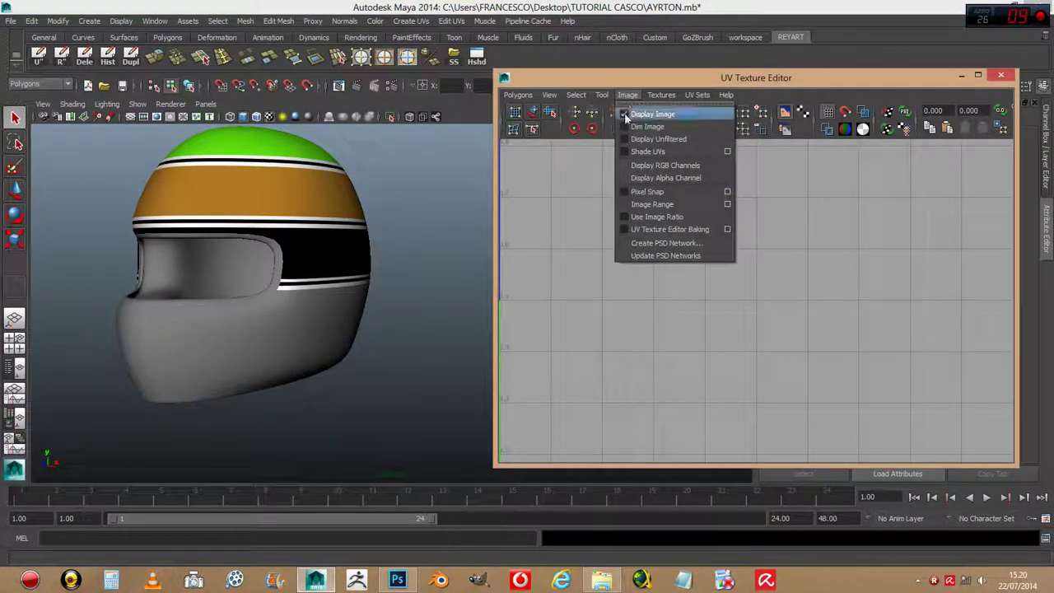
left_click(626, 257)
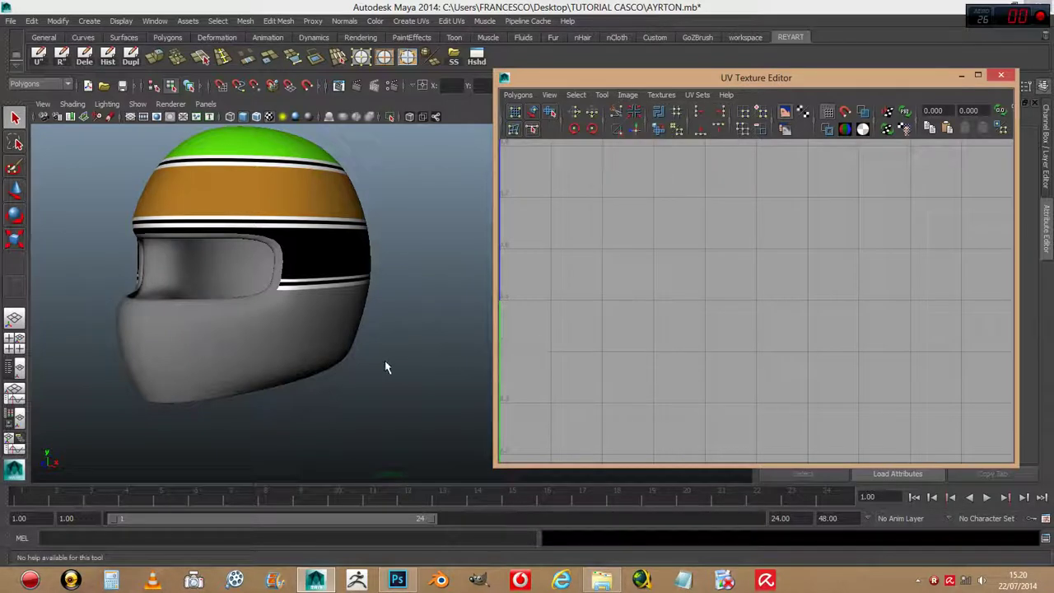
Frame and orbit the helmet to inspect the new blue and red bands.
key("f")
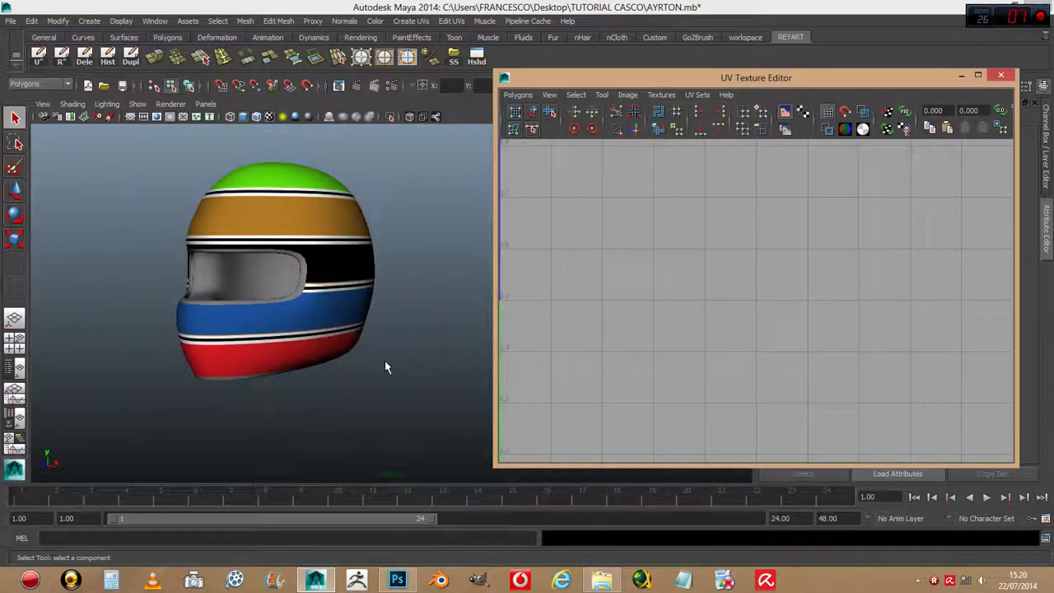
mouse_move(385, 367)
left_mouse_down()
mouse_move(405, 336)
mouse_move(426, 346)
mouse_move(424, 370)
mouse_move(365, 353)
mouse_move(406, 345)
left_mouse_up()
scroll(376, 346, "up", 3)
scroll(376, 347, "down", 3)
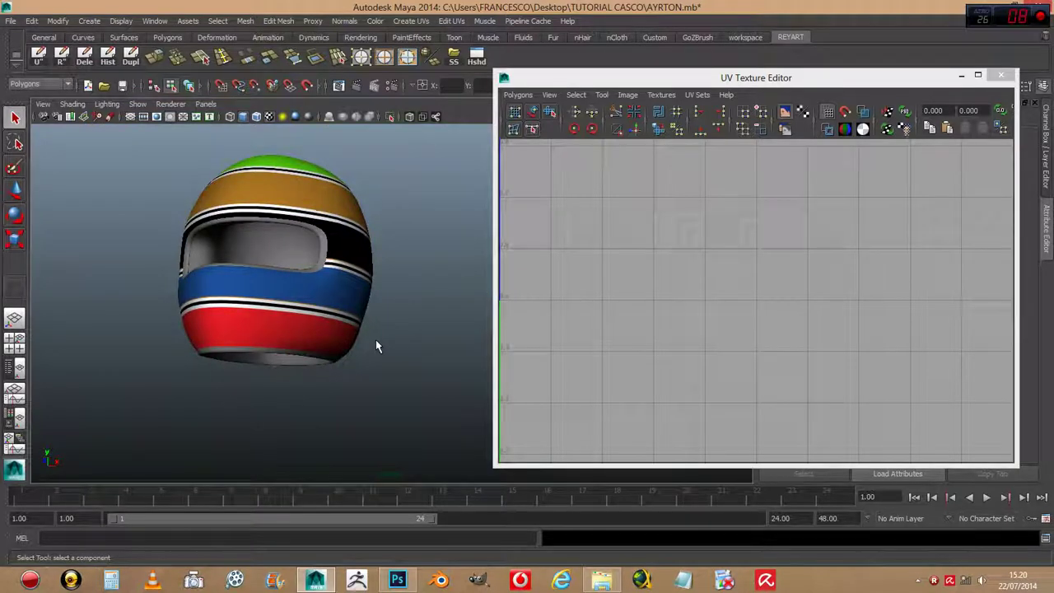
scroll(375, 346, "up", 1)
mouse_move(375, 346)
left_mouse_down()
mouse_move(360, 346)
mouse_move(383, 346)
mouse_move(387, 358)
mouse_move(357, 353)
left_mouse_up()
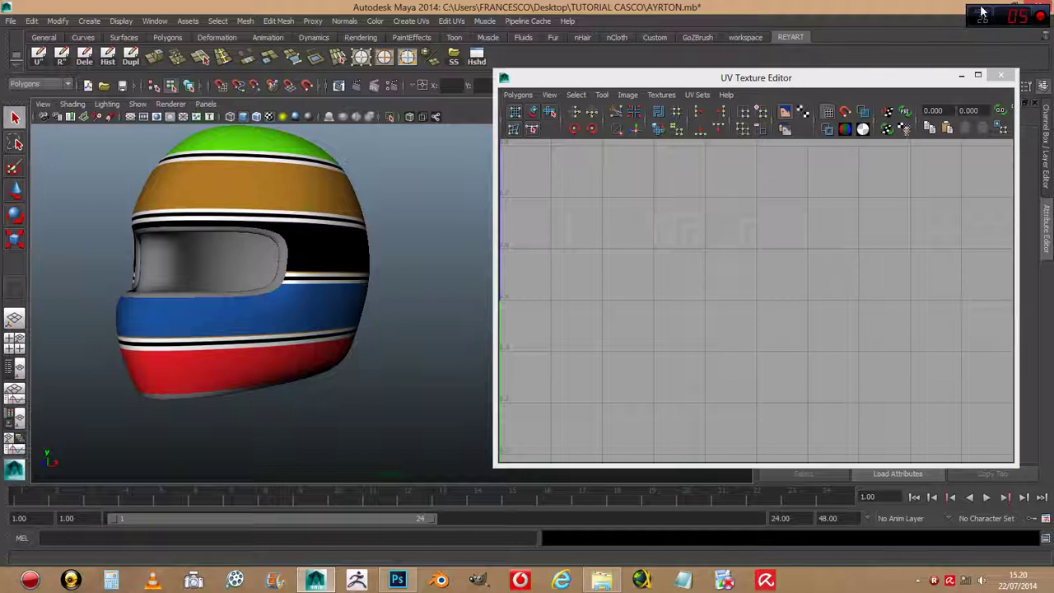
Switch briefly to Photoshop and back, then minimise Maya to show the desktop.
left_click(392, 581)
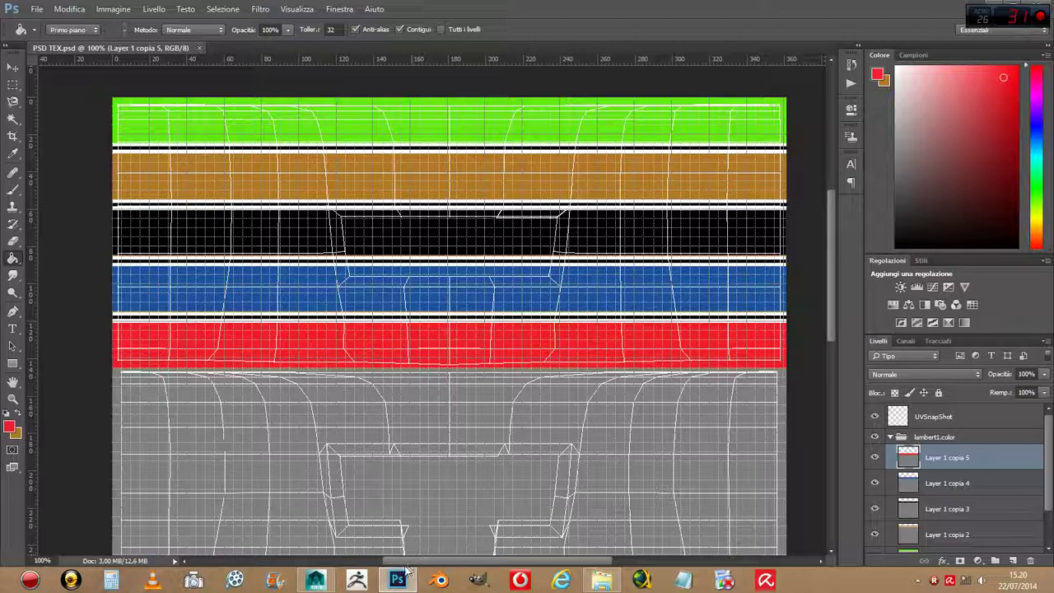
left_click(398, 581)
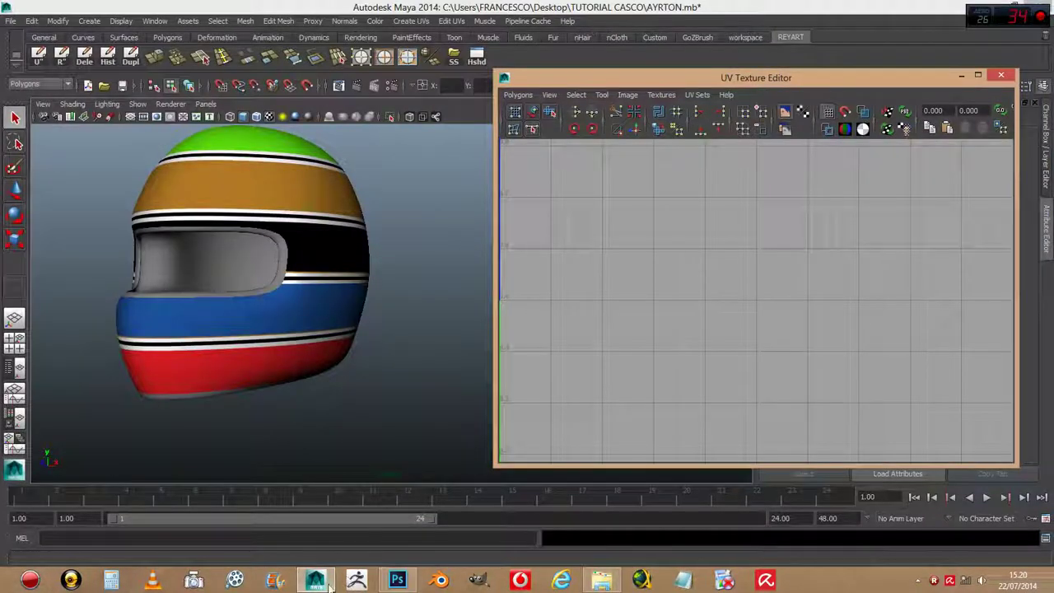
left_click(325, 584)
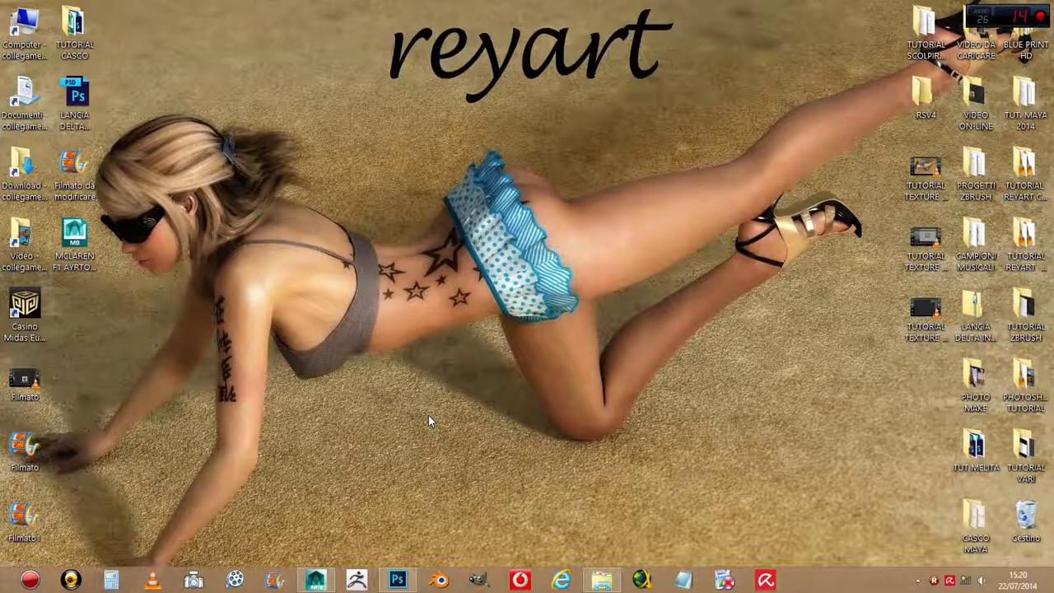